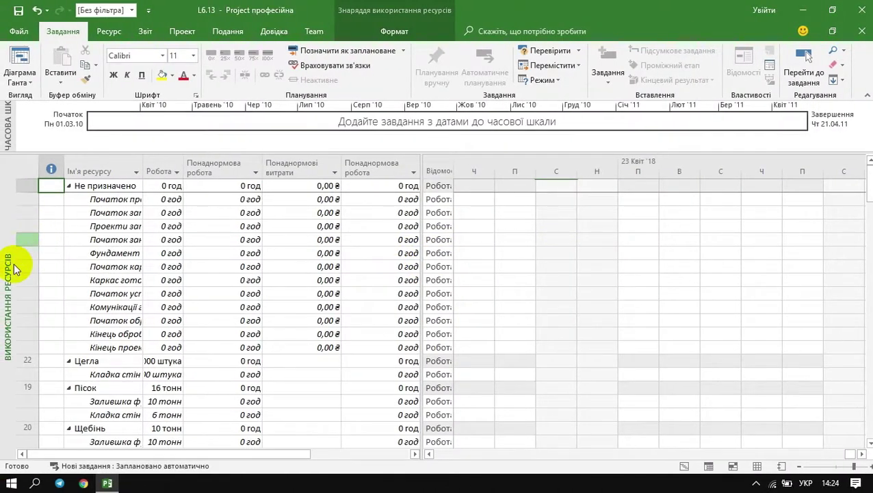
# Switch to the Tracking Gantt view and add a Початок column to the task table
pyautogui.rightClick(7, 281)
pyautogui.click(39, 82)
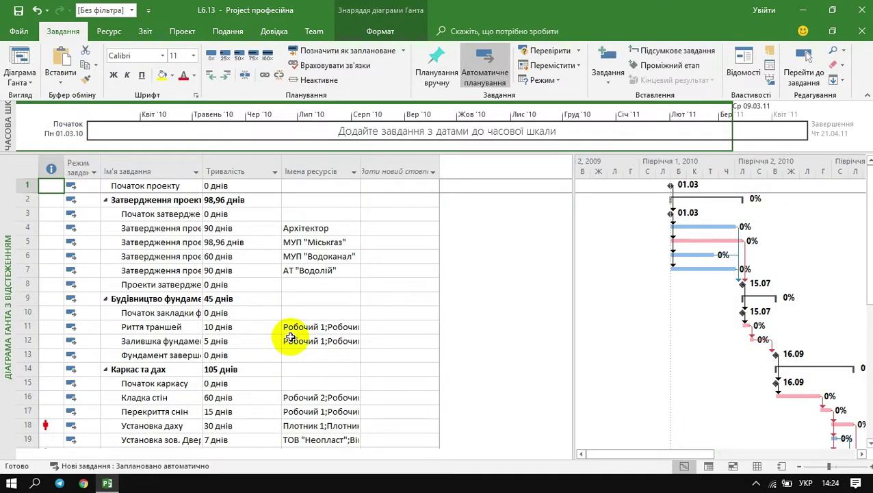
pyautogui.click(389, 171)
pyautogui.write('початок')
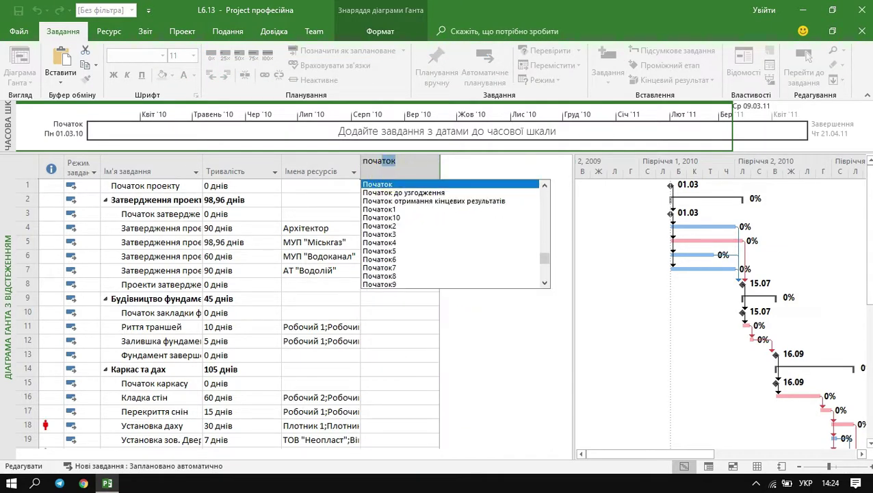
pyautogui.press('Return')
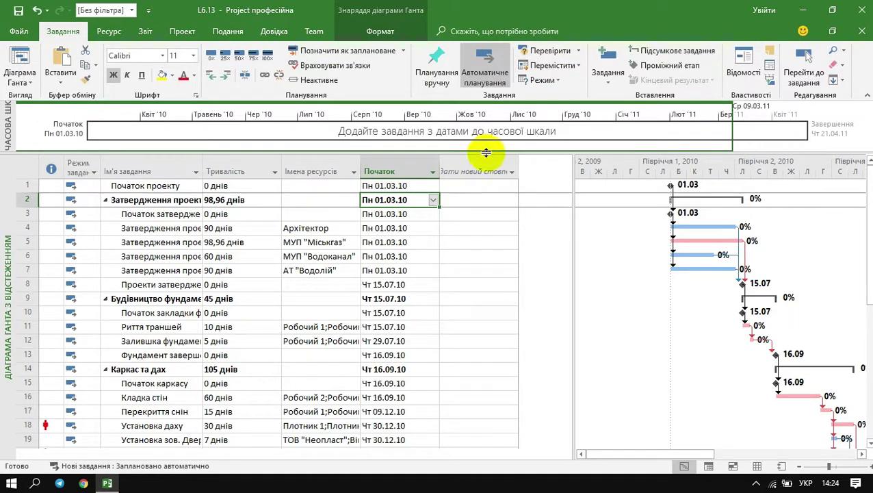
# Add a Завершення column to the task table after the Початок column
pyautogui.click(485, 156)
pyautogui.write('заверш')
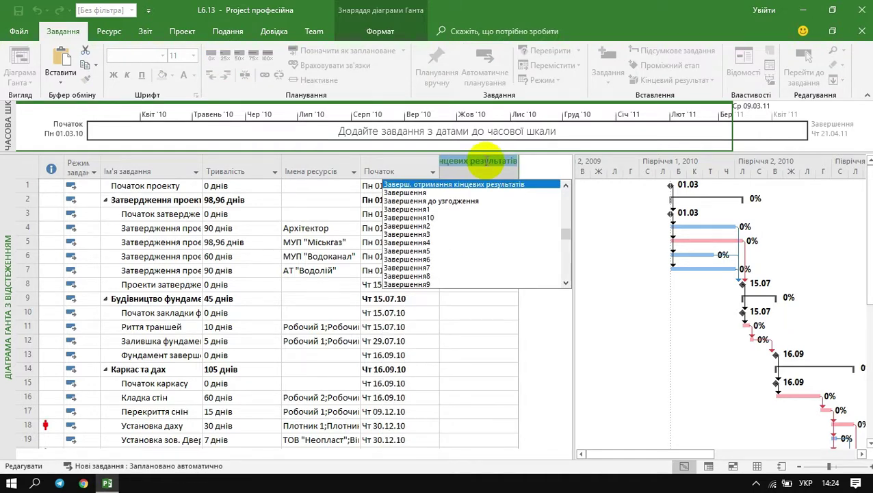
pyautogui.write('ення')
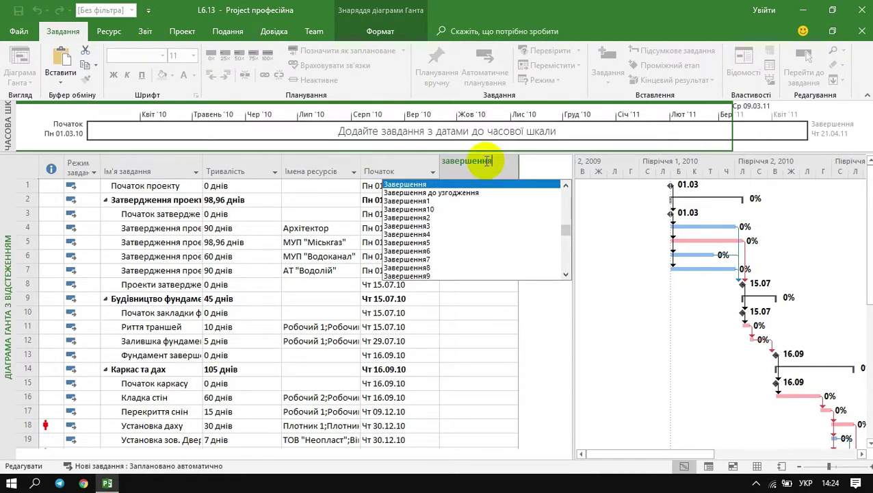
pyautogui.press('Return')
# Add a Попередники column to the task table after the Завершення column
pyautogui.click(552, 164)
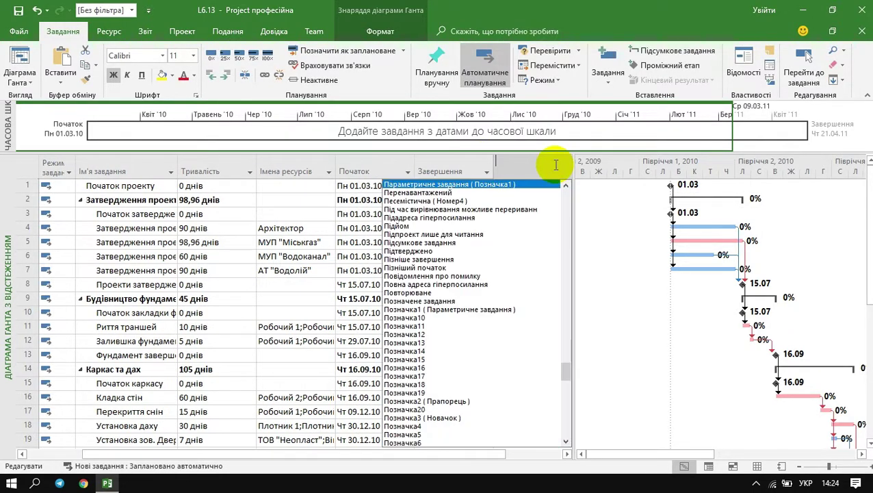
pyautogui.write('попередники')
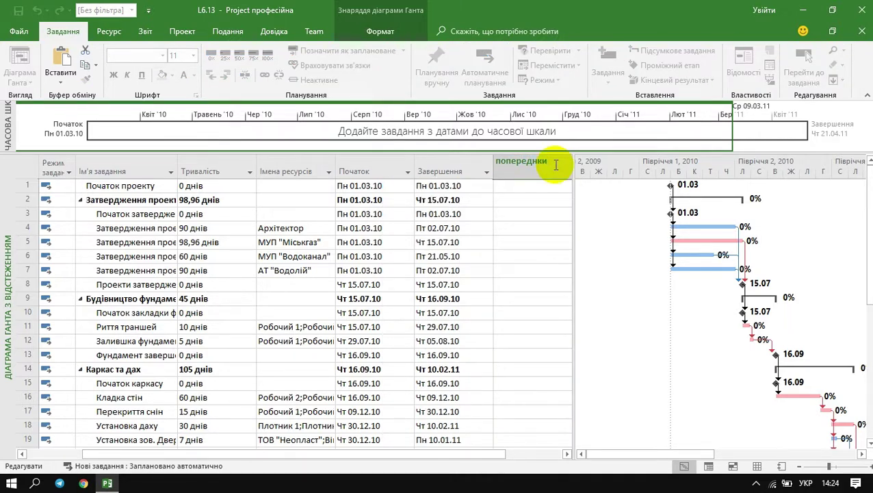
pyautogui.press('BackSpace')
pyautogui.press('BackSpace')
pyautogui.press('BackSpace')
pyautogui.press('Return')
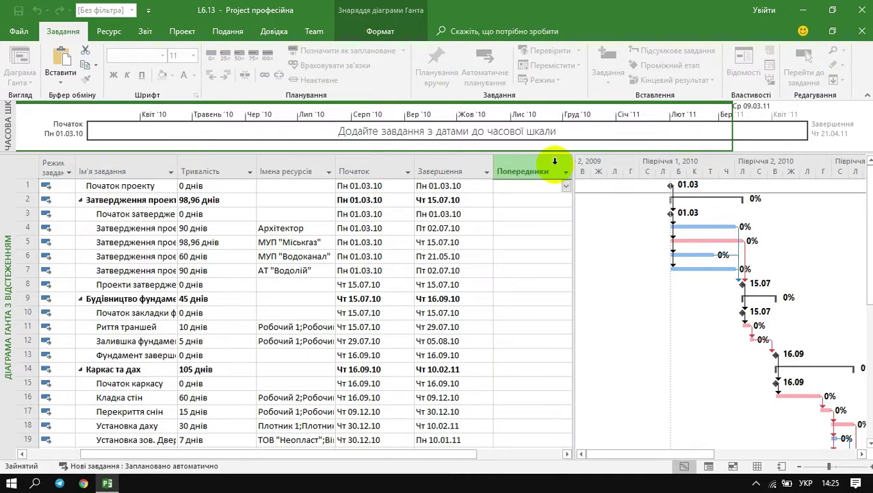
# Rearrange the table columns so Тривалість follows Завершення and Імена ресурсів comes after Попередники
pyautogui.click(203, 172)
pyautogui.moveTo(481, 169); pyautogui.dragTo(481, 171)
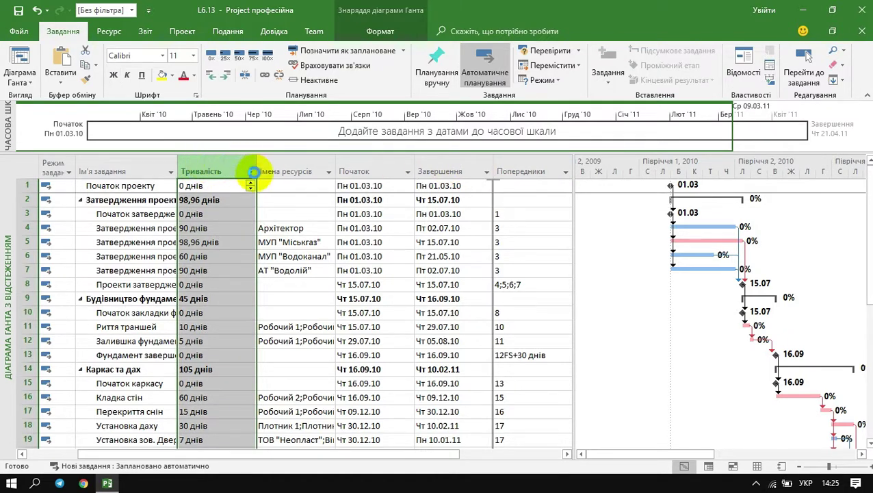
pyautogui.click(223, 171)
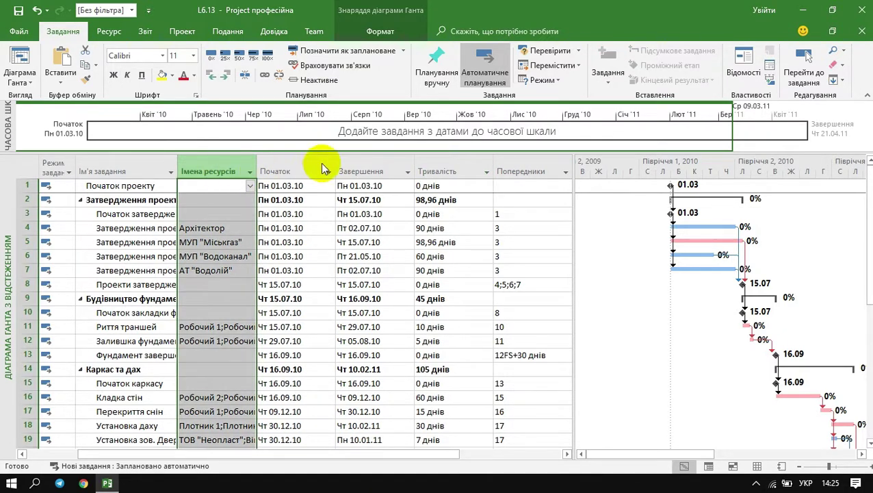
pyautogui.moveTo(562, 154); pyautogui.dragTo(563, 159)
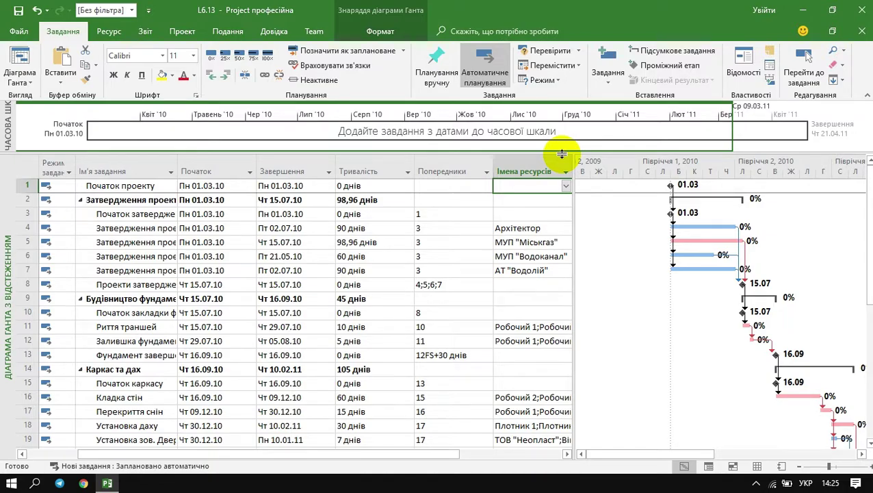
# Look through the task list and its indicator column for tasks with overallocated resources
pyautogui.scroll(-4, 354, 300)
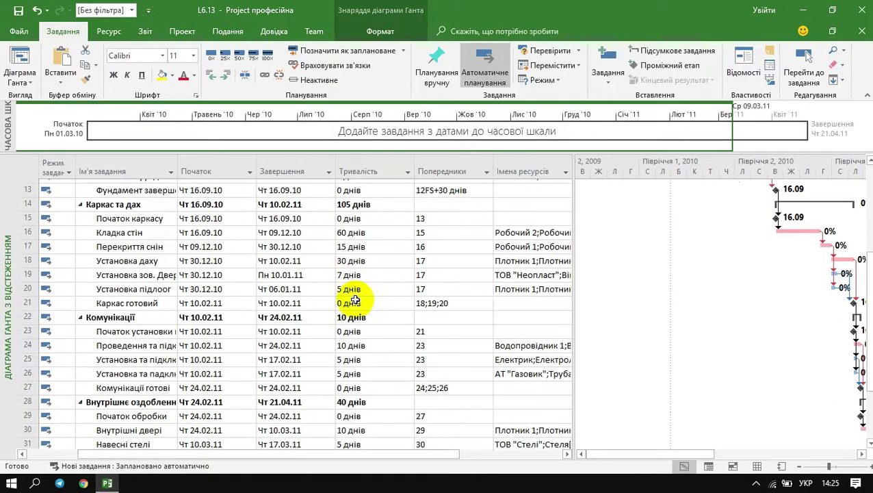
pyautogui.scroll(-7, 354, 300)
pyautogui.scroll(1, 273, 294)
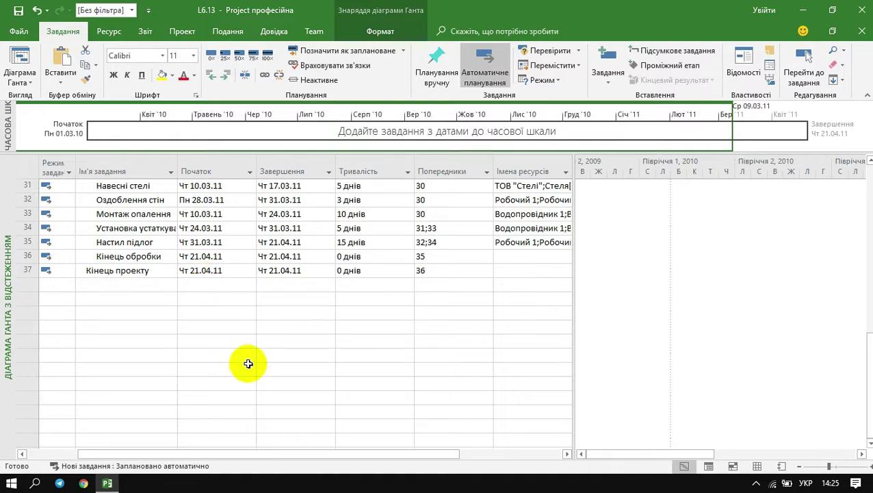
pyautogui.moveTo(288, 451); pyautogui.dragTo(238, 451)
pyautogui.scroll(8, 69, 287)
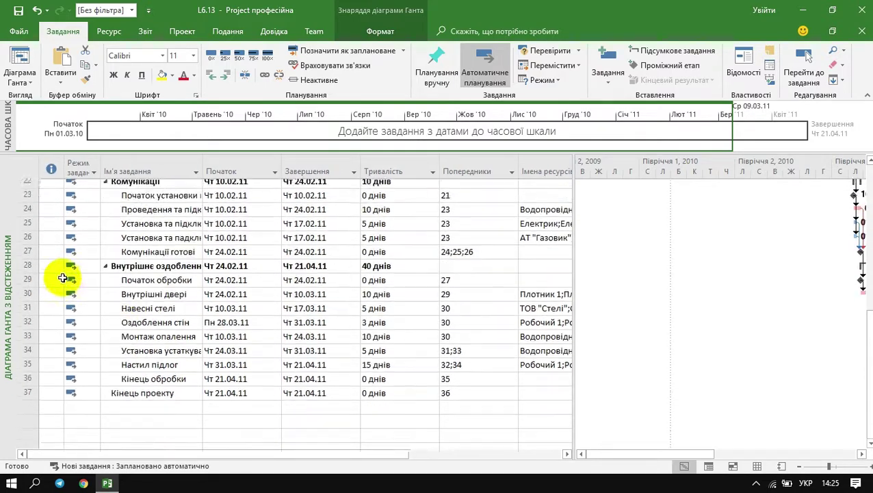
pyautogui.moveTo(56, 343)
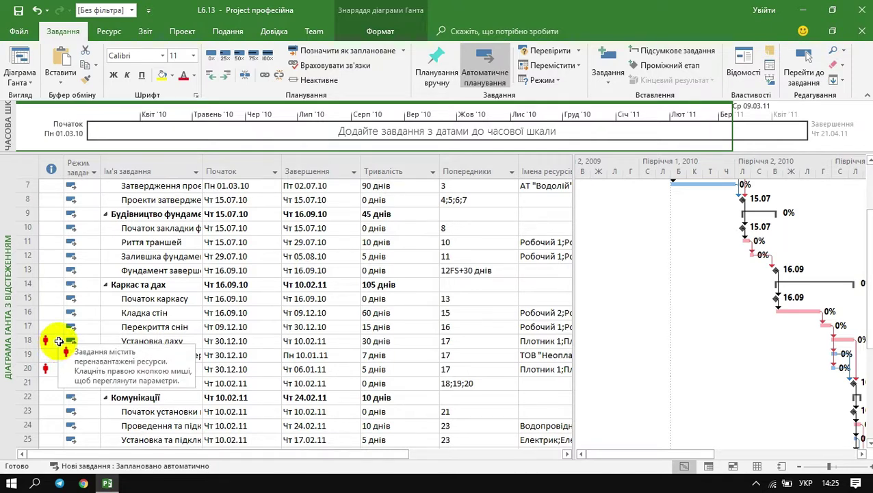
# Set resource leveling to automatic, including resources with the proposed booking type and excluding manually scheduled tasks, and review the task dates
pyautogui.click(104, 32)
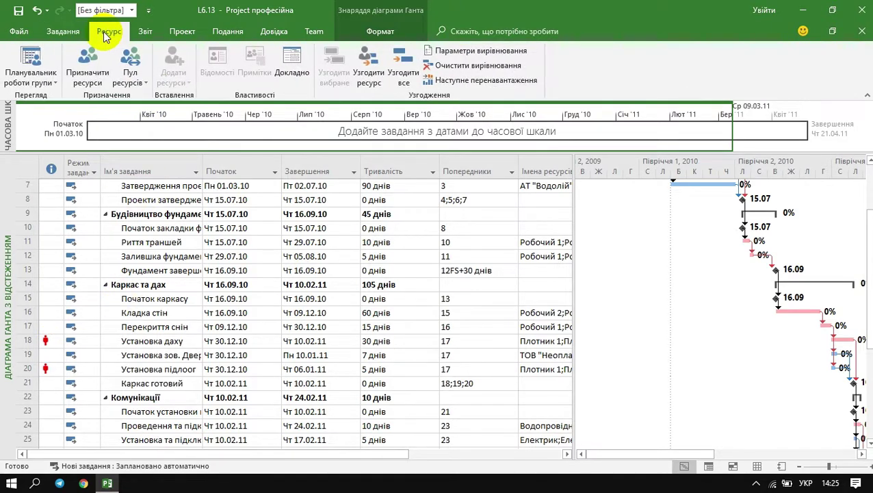
pyautogui.click(477, 55)
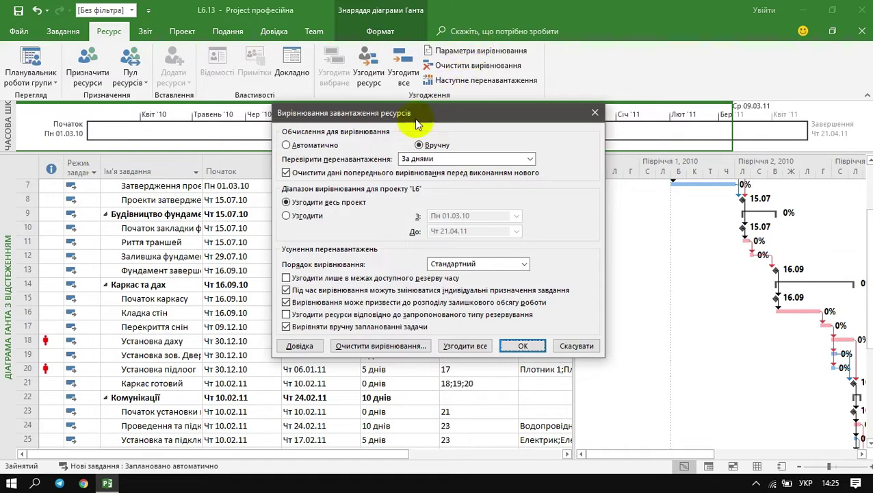
pyautogui.click(286, 145)
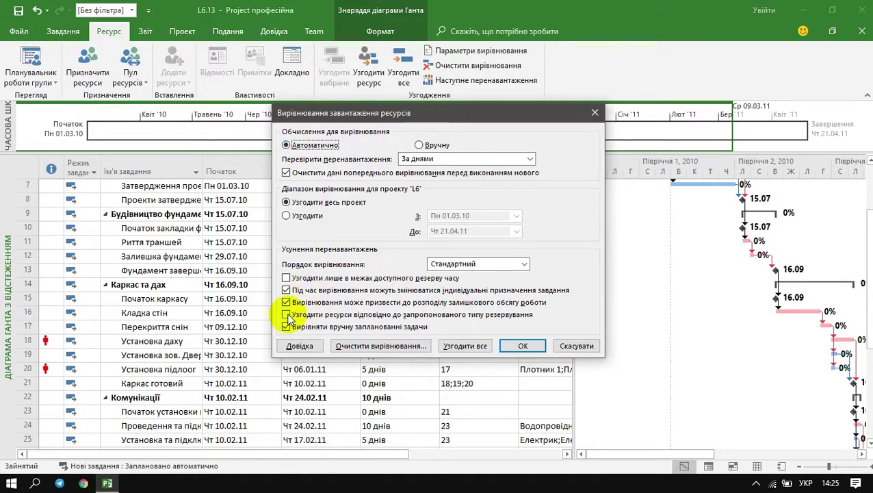
pyautogui.click(287, 315)
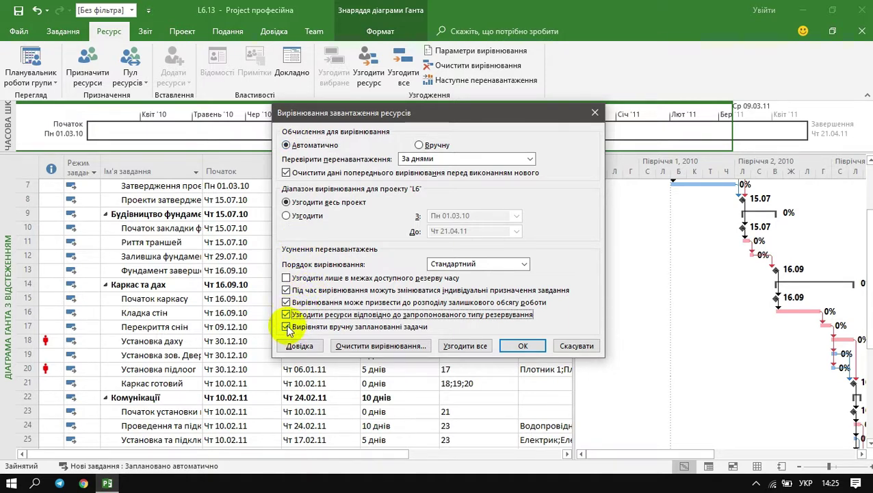
pyautogui.click(287, 327)
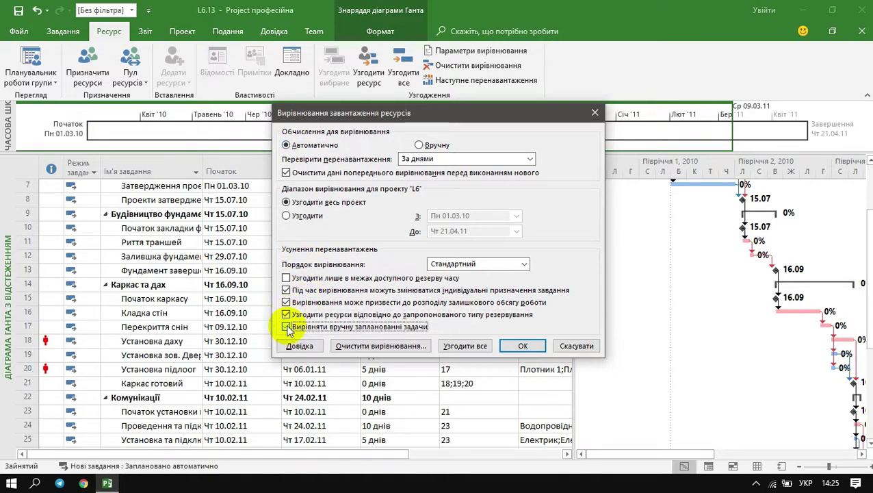
pyautogui.click(524, 345)
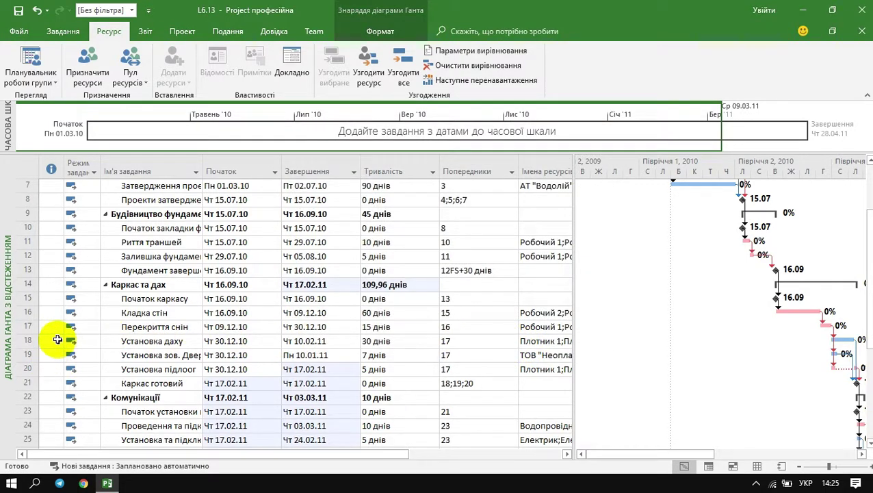
pyautogui.scroll(-5, 266, 315)
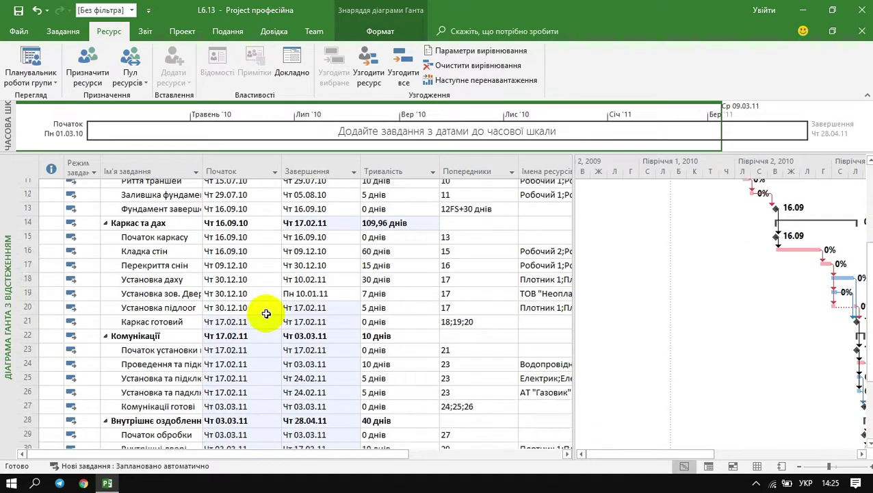
pyautogui.scroll(-3, 266, 313)
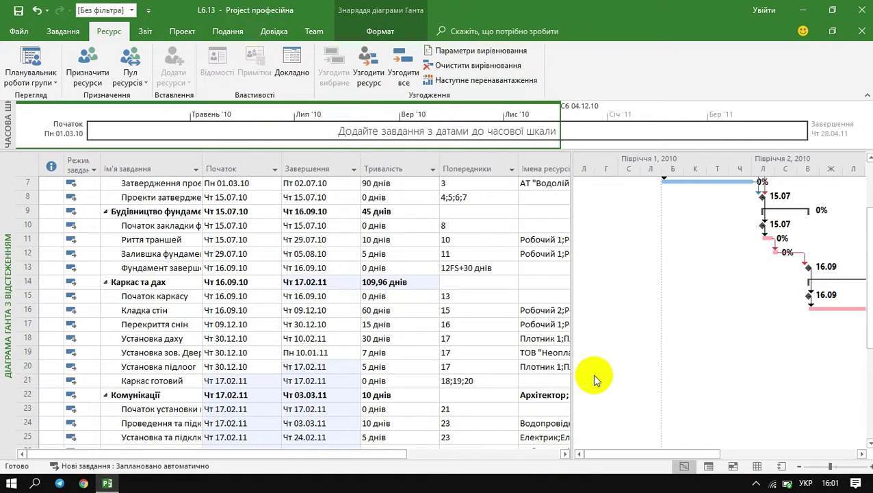
# Set leveling back to manual, exclude the proposed booking type, include manually scheduled tasks, and clear leveling for the whole project
pyautogui.click(464, 52)
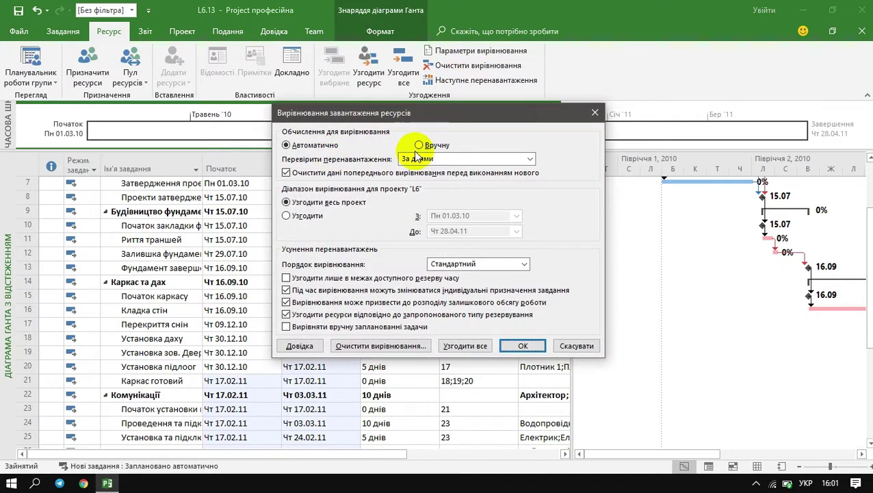
pyautogui.click(418, 145)
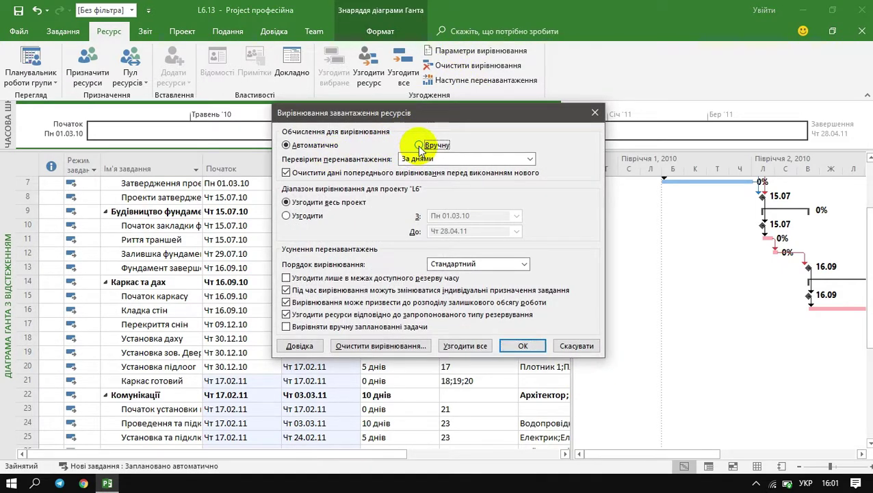
pyautogui.click(286, 314)
pyautogui.click(286, 327)
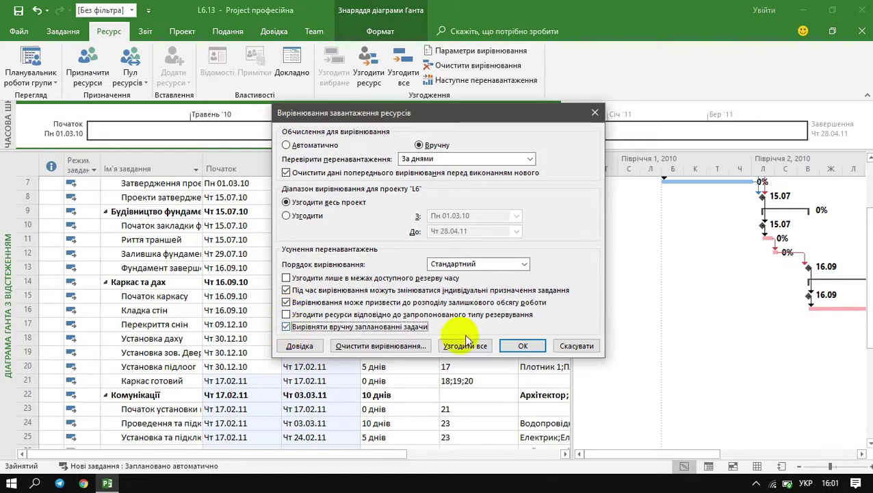
pyautogui.click(522, 345)
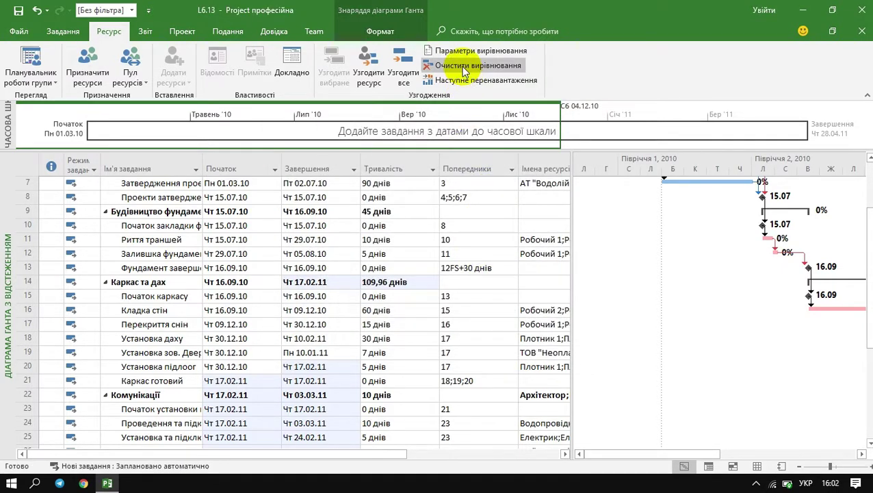
pyautogui.click(464, 68)
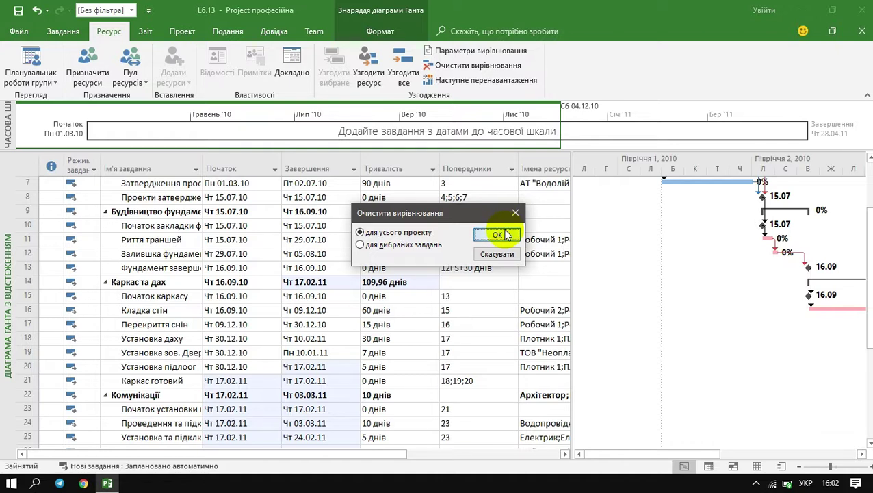
pyautogui.click(498, 235)
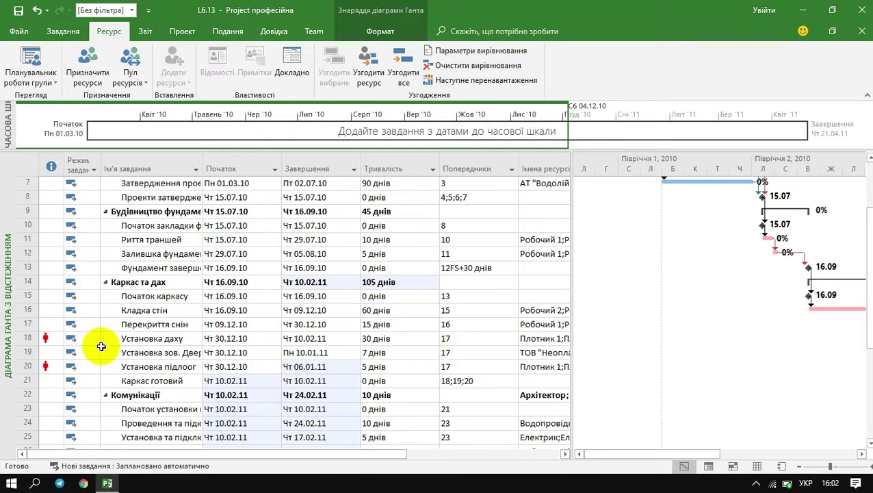
# Set the predecessor of task 19 to 18 and the predecessor of task 20 (Установка підлоог) to 19
pyautogui.click(446, 352)
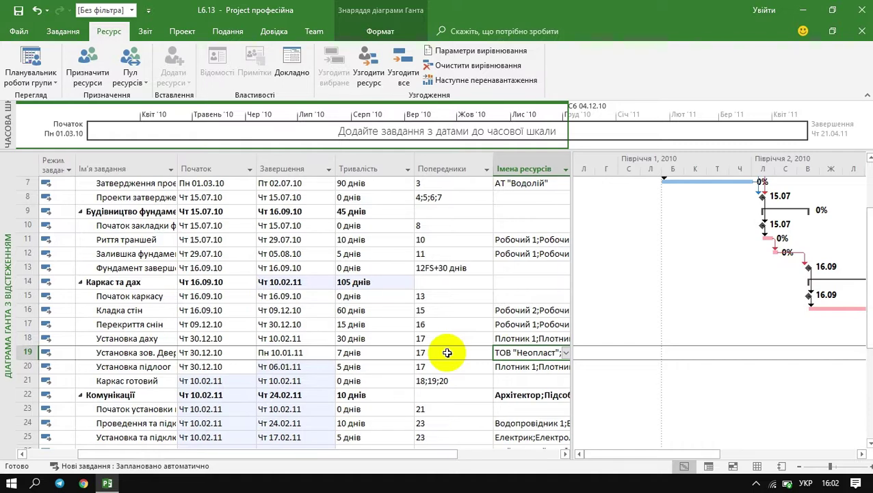
pyautogui.write('1')
pyautogui.press('Return')
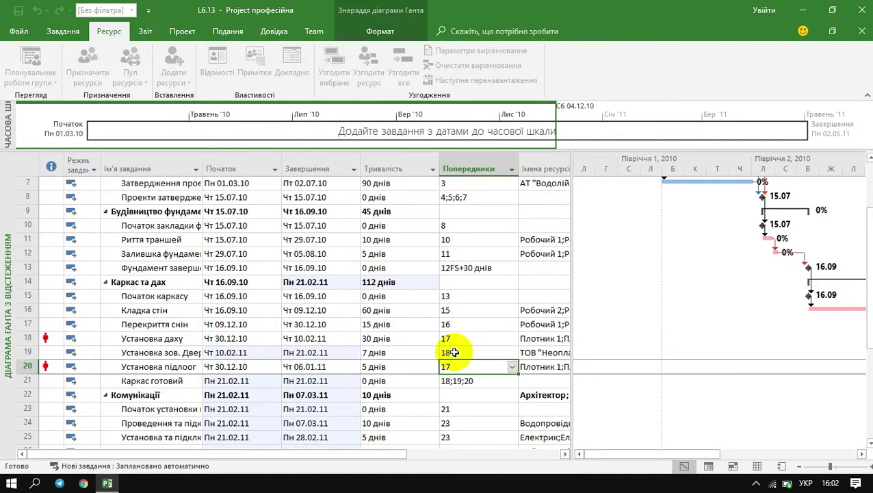
pyautogui.write('19')
pyautogui.press('Return')
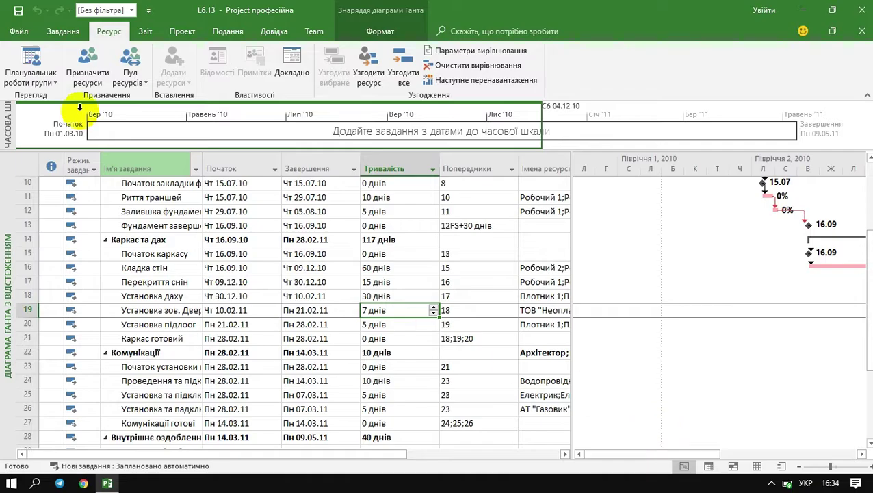
# Open the recent project file LL7.mpp and dismiss the notice about the mode for new tasks
pyautogui.click(18, 32)
pyautogui.click(49, 110)
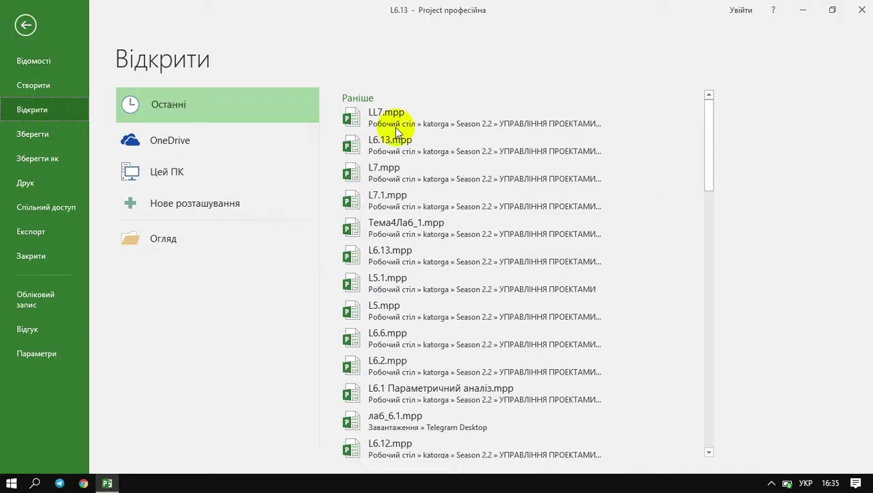
pyautogui.click(424, 120)
pyautogui.scroll(-3, 287, 290)
pyautogui.click(344, 429)
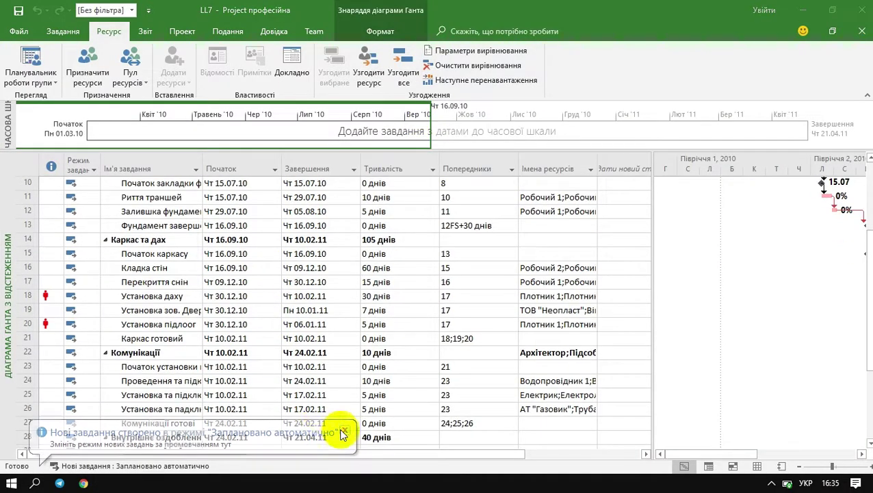
# Replace the resource Плотник 1 with Робочий 1 on task 18 (Установка даху)
pyautogui.click(152, 295)
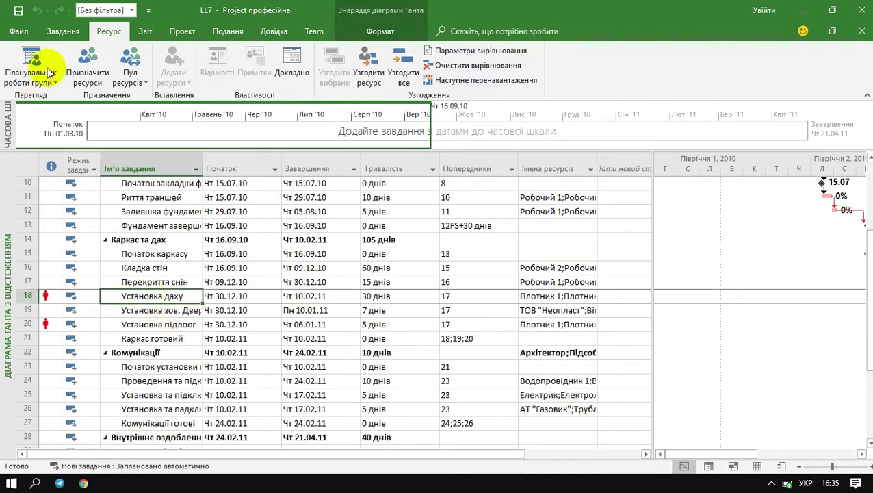
pyautogui.click(89, 78)
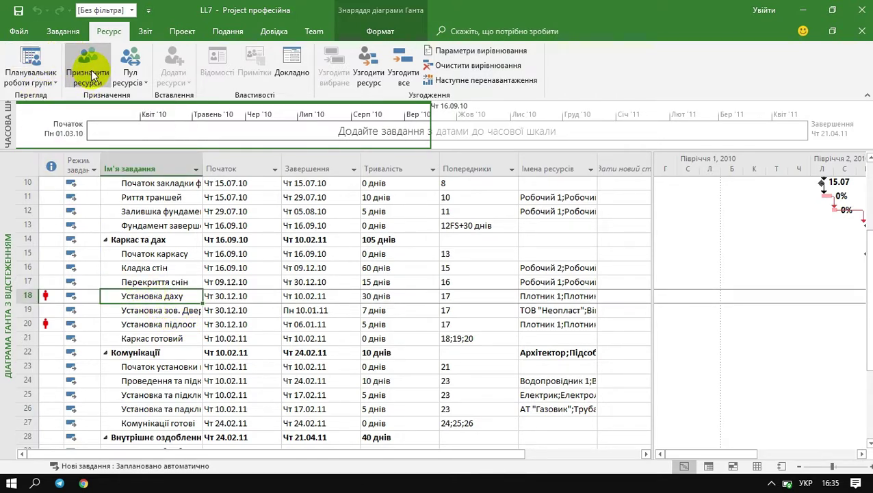
pyautogui.moveTo(646, 212); pyautogui.dragTo(347, 110)
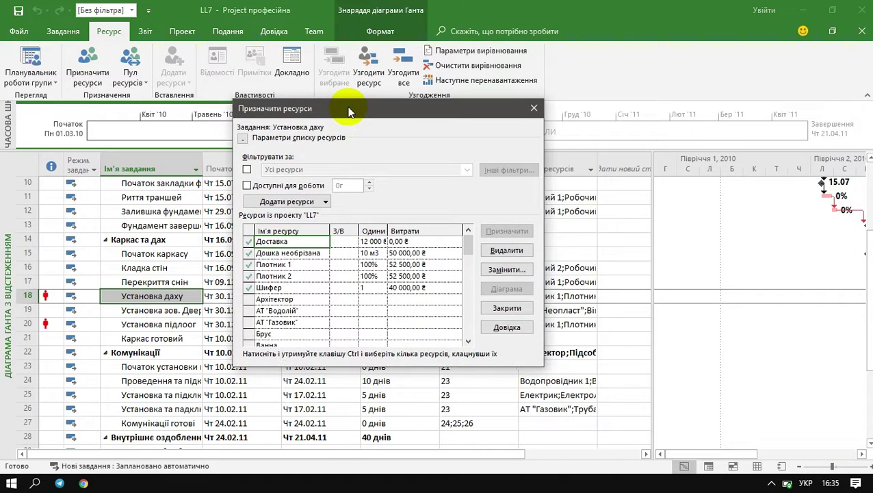
pyautogui.click(280, 265)
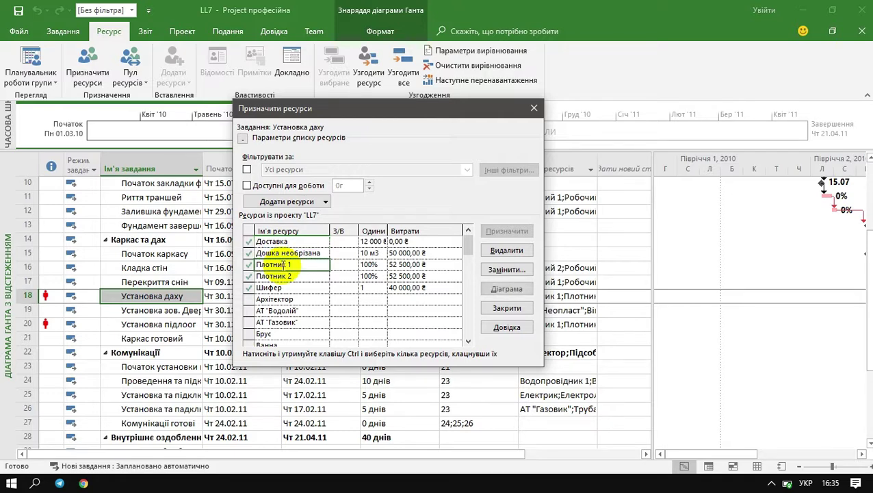
pyautogui.click(529, 280)
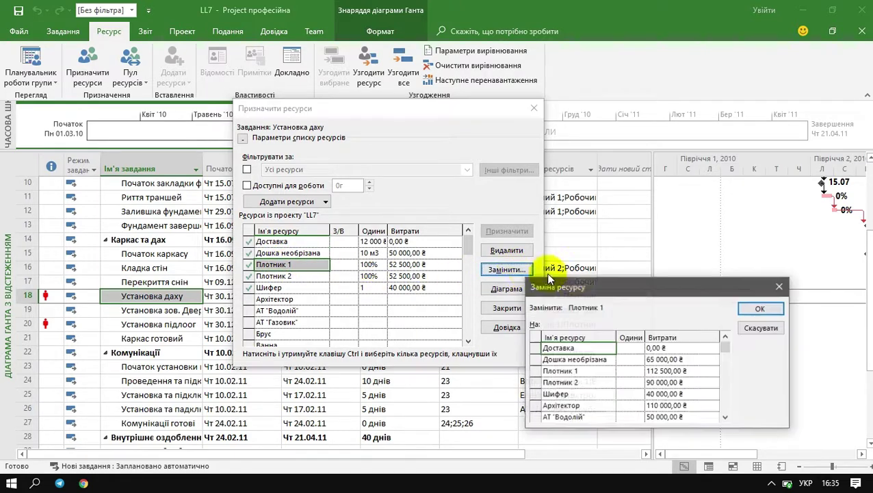
pyautogui.moveTo(570, 252); pyautogui.dragTo(571, 293)
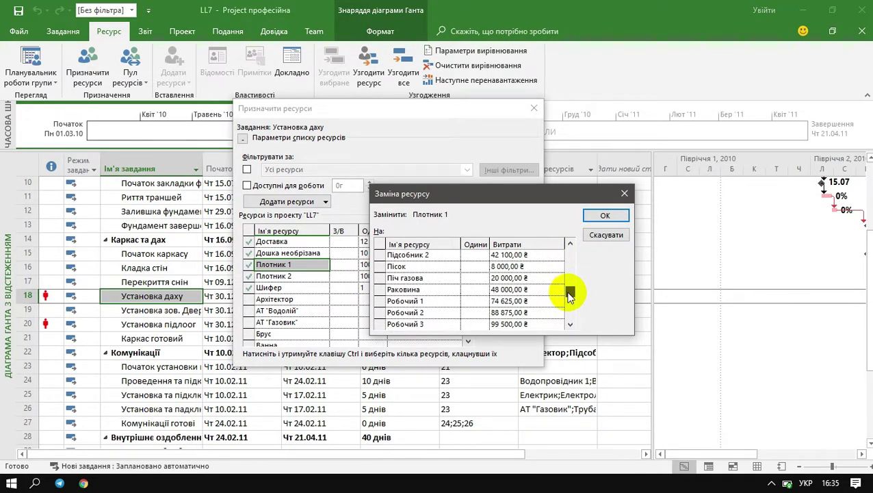
pyautogui.click(410, 302)
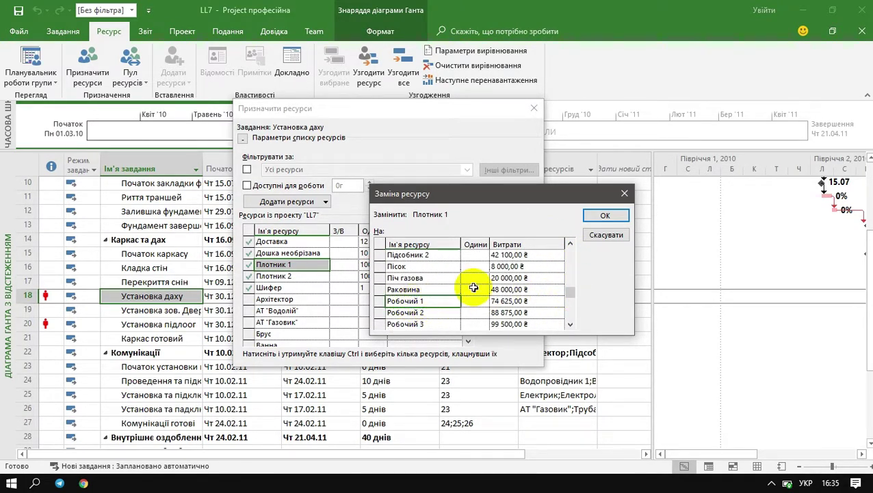
pyautogui.click(605, 216)
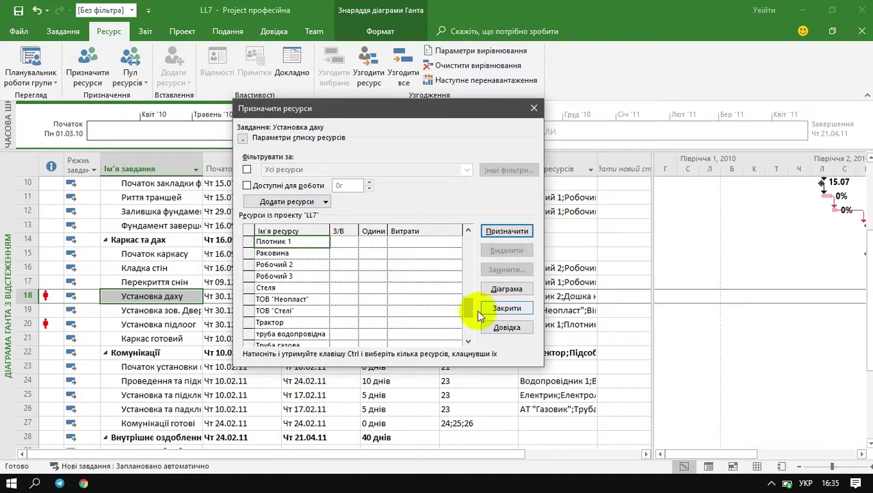
# Replace the resource Плотник 2 with Робочий 2 on the task Установка даху and close the resource assignment dialog
pyautogui.moveTo(468, 307); pyautogui.dragTo(479, 234)
pyautogui.click(291, 264)
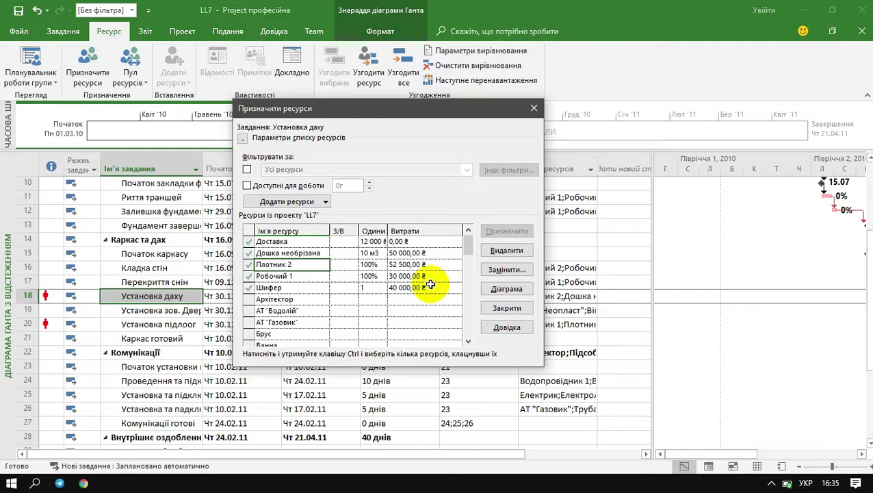
pyautogui.click(506, 270)
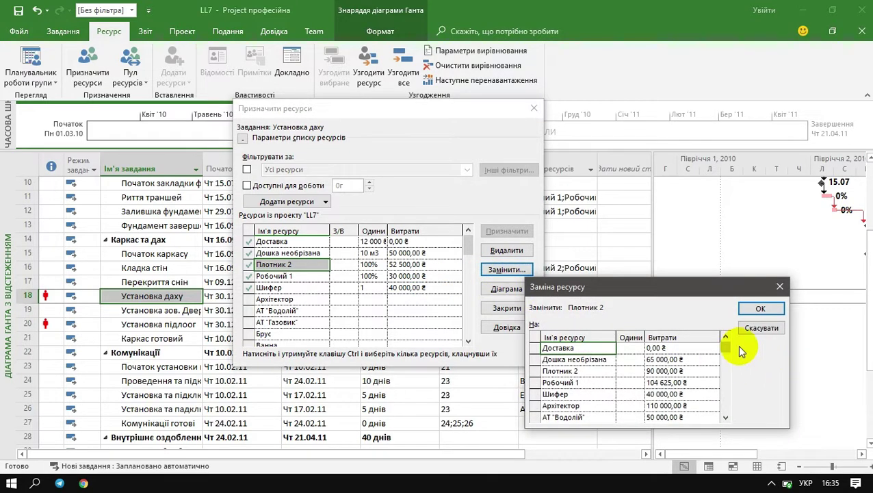
pyautogui.moveTo(727, 349); pyautogui.dragTo(724, 385)
pyautogui.click(595, 405)
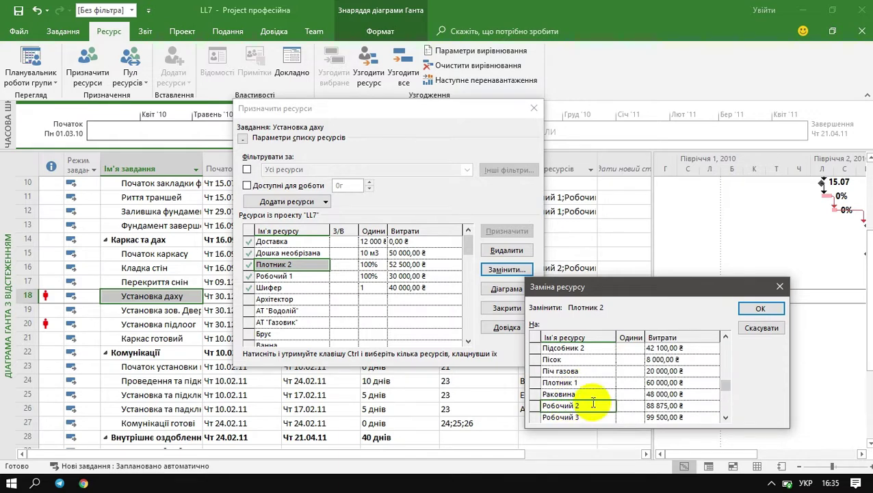
pyautogui.click(758, 306)
pyautogui.scroll(6, 467, 273)
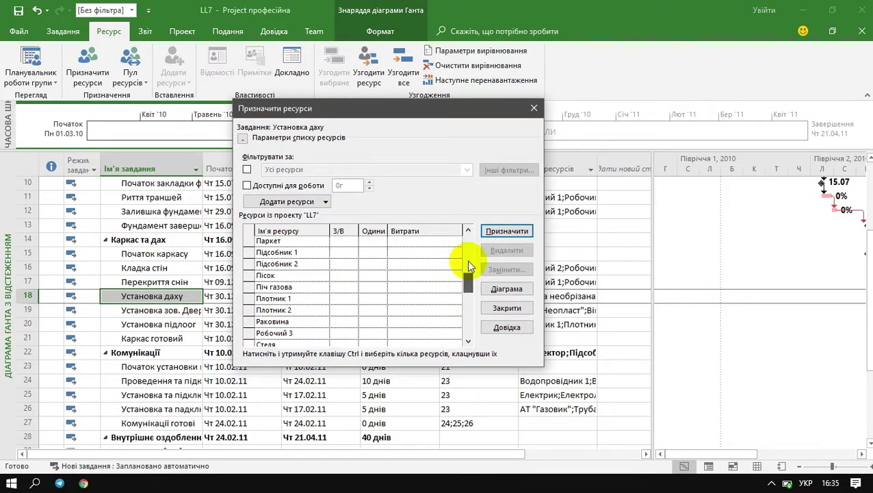
pyautogui.click(507, 308)
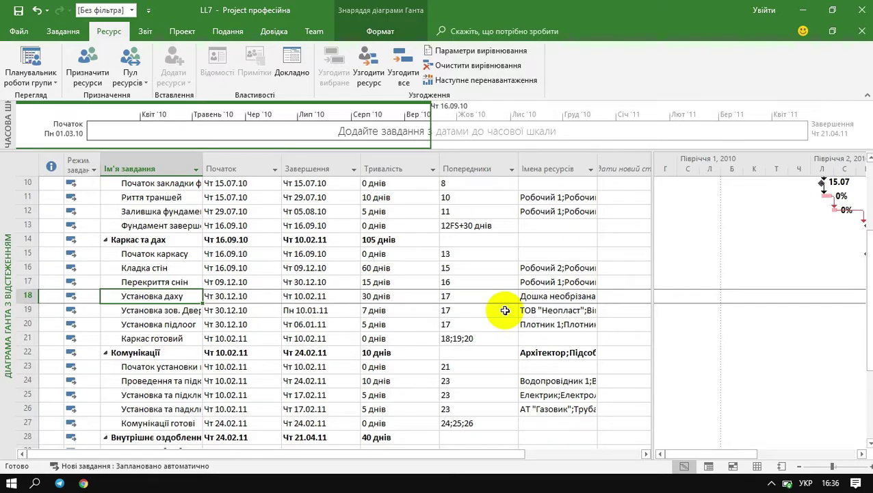
pyautogui.scroll(-1, 505, 310)
pyautogui.scroll(1, 505, 311)
pyautogui.scroll(-5, 503, 311)
pyautogui.scroll(2, 503, 312)
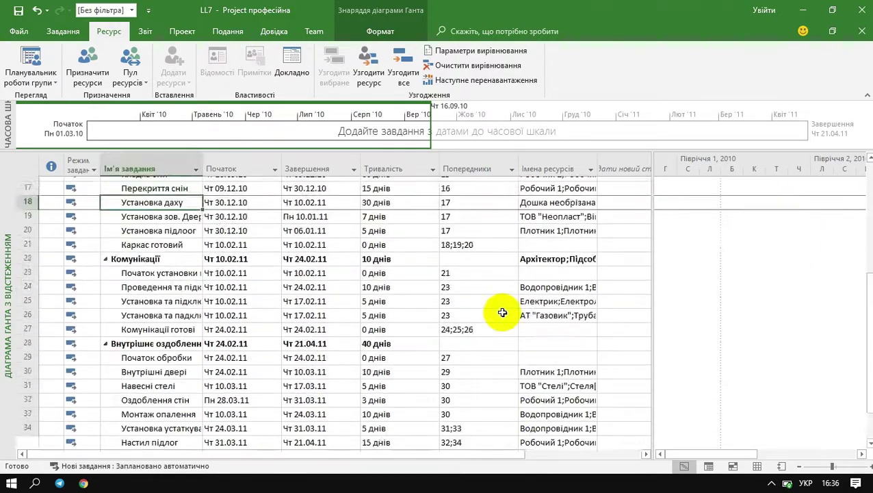
pyautogui.scroll(6, 503, 312)
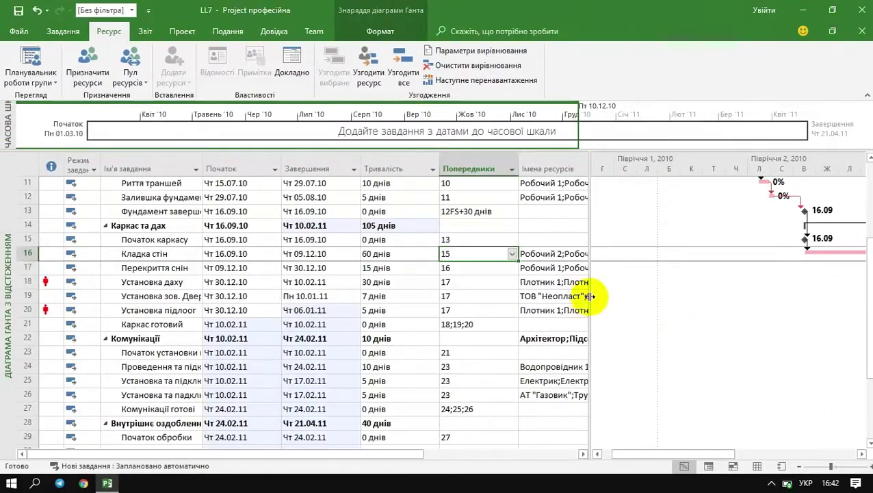
# Widen the task table and set the assignment units of Плотник 1 to 20% on the task Установка даху
pyautogui.moveTo(595, 292); pyautogui.dragTo(660, 288)
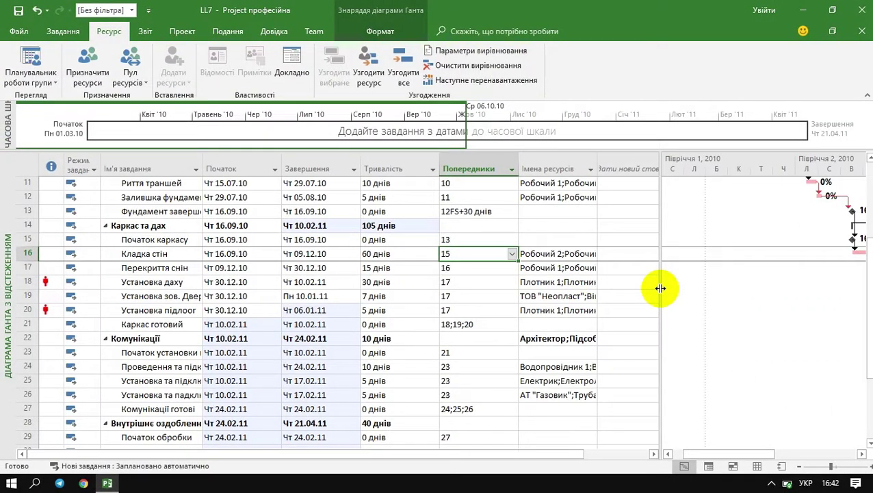
pyautogui.click(563, 282)
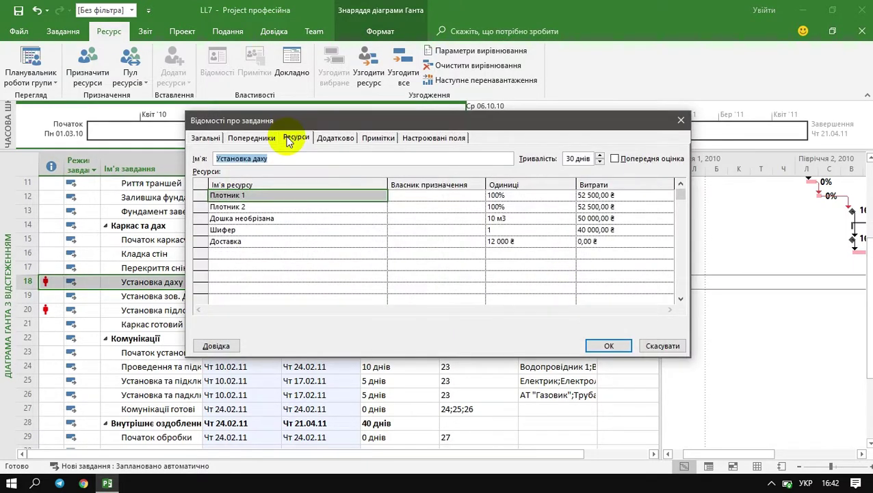
pyautogui.click(496, 197)
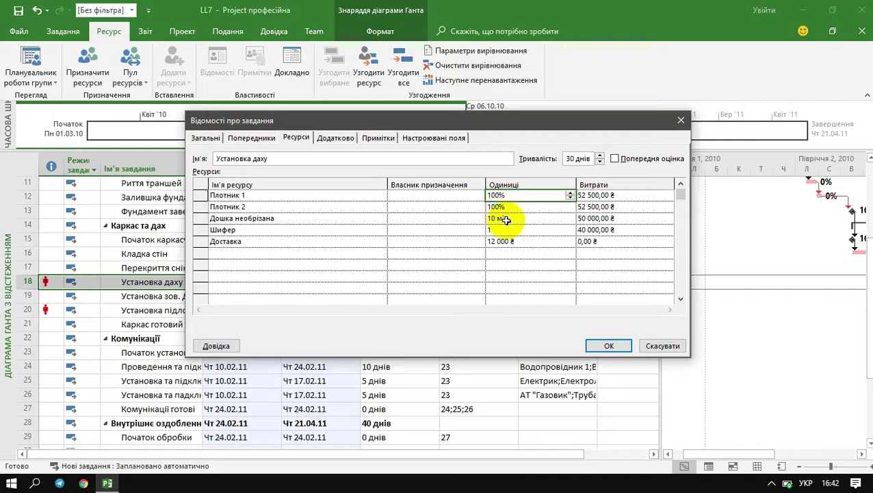
pyautogui.write('20')
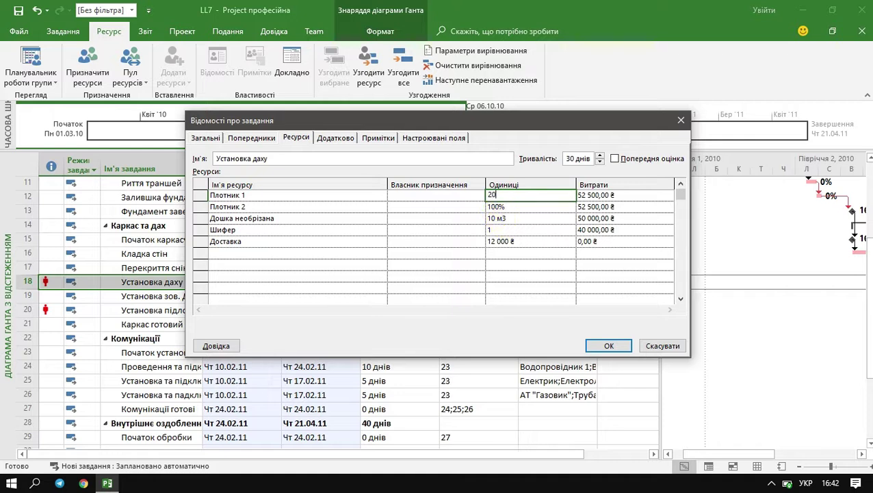
pyautogui.click(500, 206)
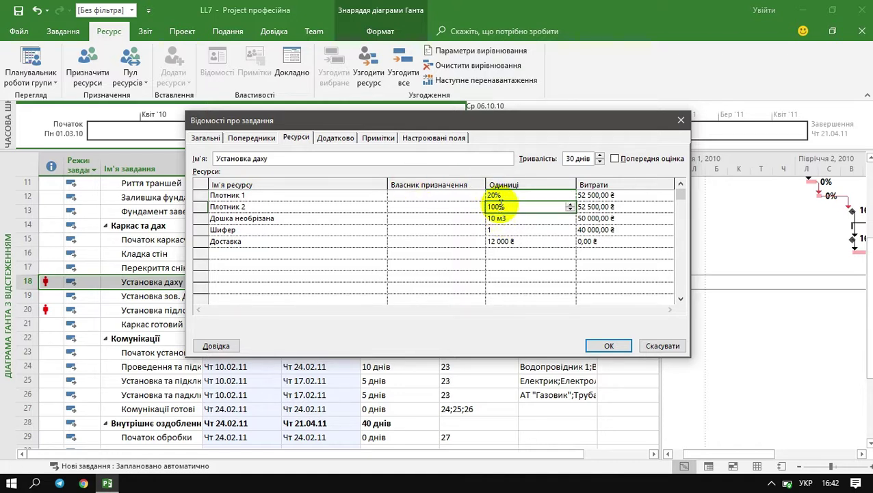
pyautogui.click(609, 346)
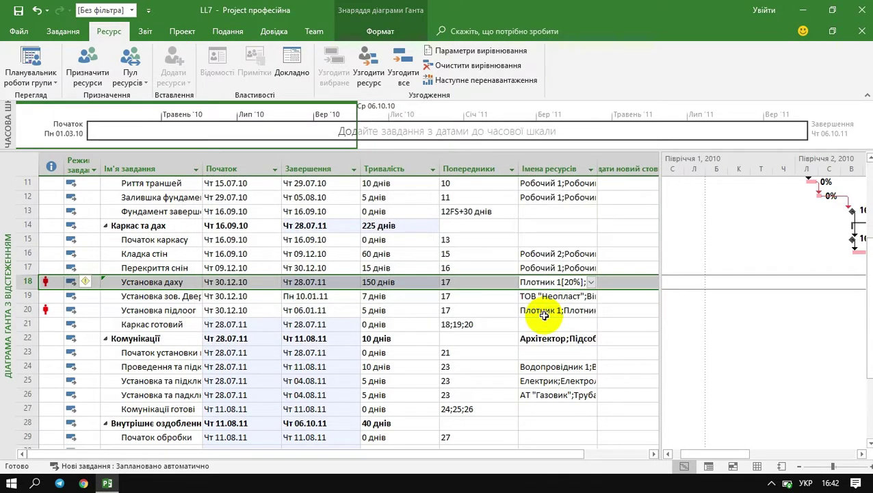
# Set the assignment units on task 20 (Установка підлоог) to 10% for Плотник 1 and 30% for Плотник 2
pyautogui.click(545, 312)
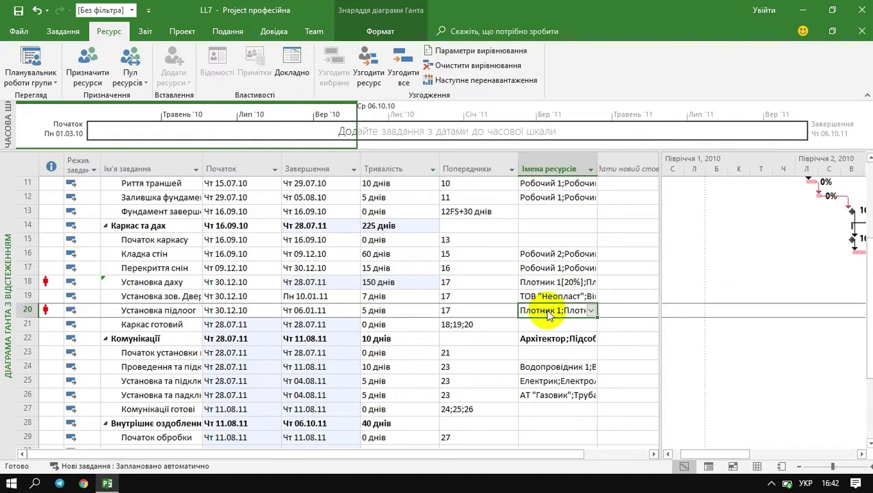
pyautogui.doubleClick(547, 313)
pyautogui.click(502, 197)
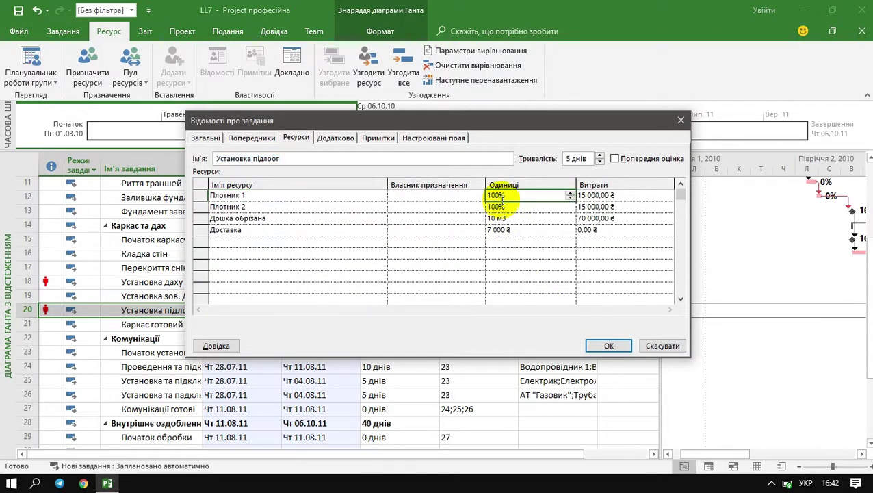
pyautogui.write('10')
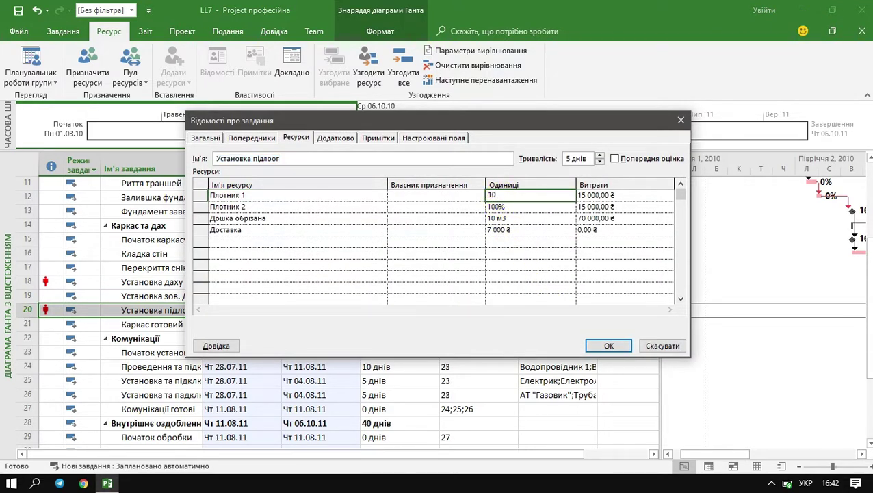
pyautogui.click(505, 207)
pyautogui.write('30')
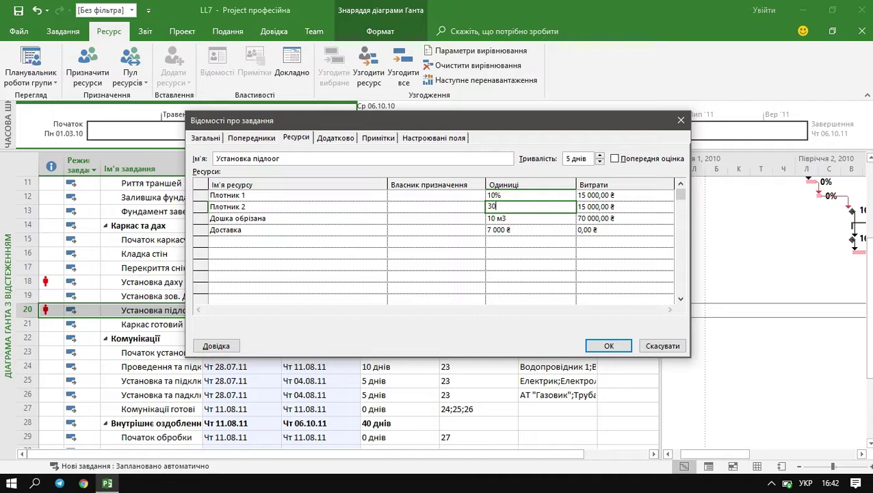
pyautogui.click(609, 346)
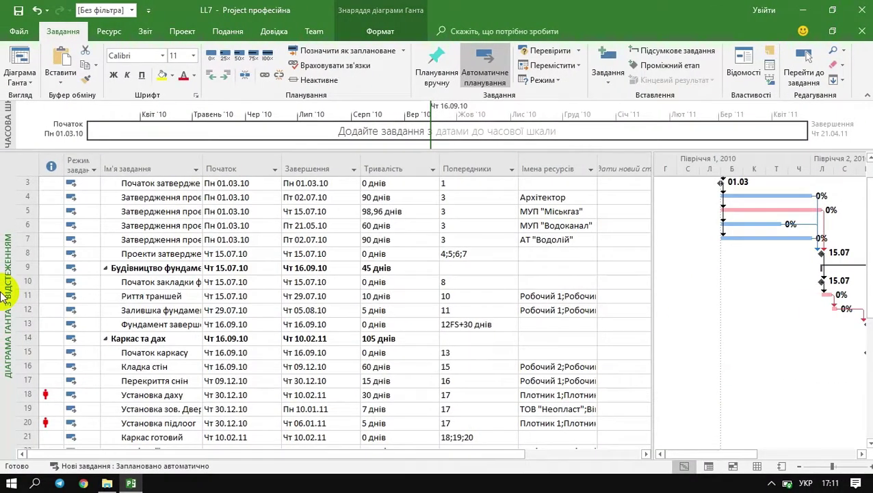
# Switch to the resource usage view and show the work of Плотник 1 and Плотник 2 around January 2011
pyautogui.rightClick(8, 290)
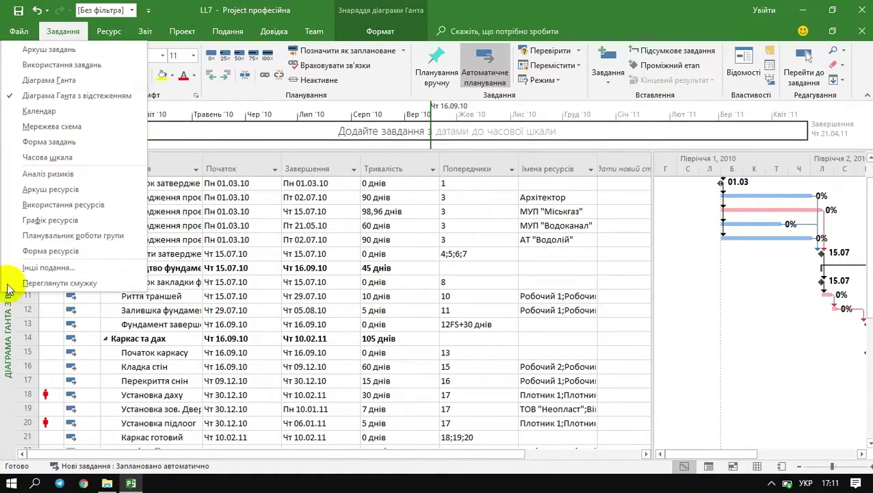
pyautogui.click(49, 204)
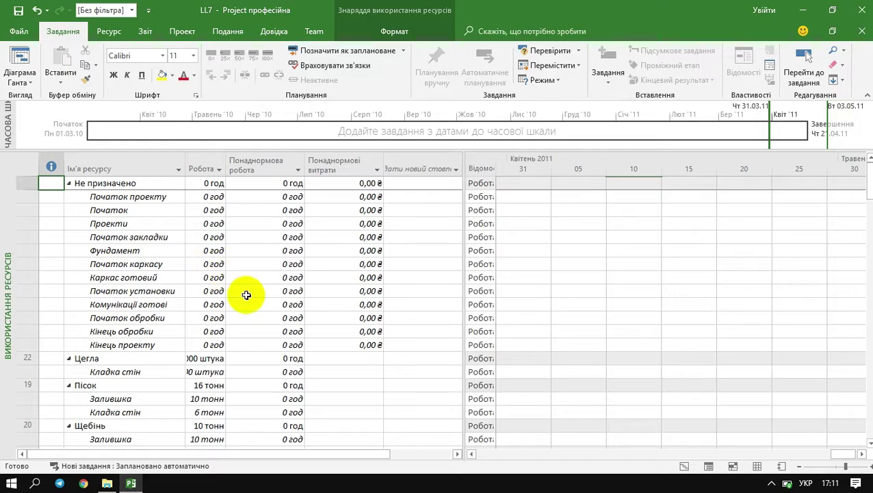
pyautogui.scroll(-10, 246, 289)
pyautogui.scroll(-15, 246, 289)
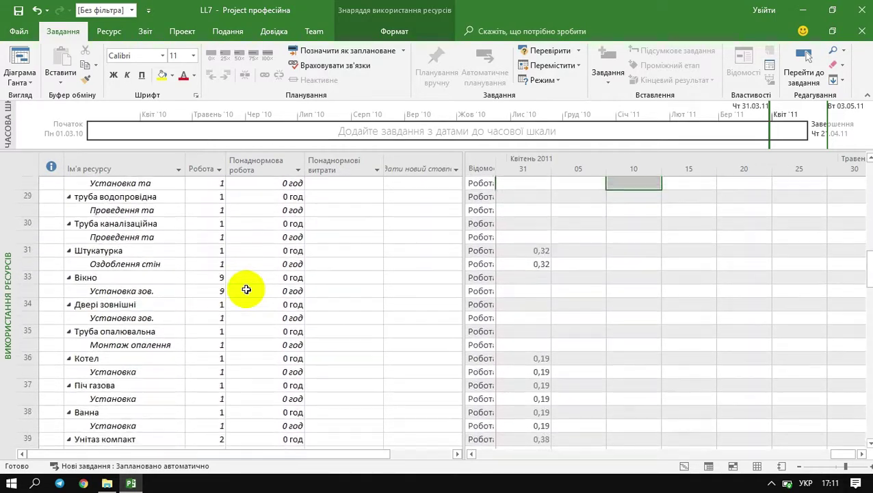
pyautogui.scroll(-15, 247, 289)
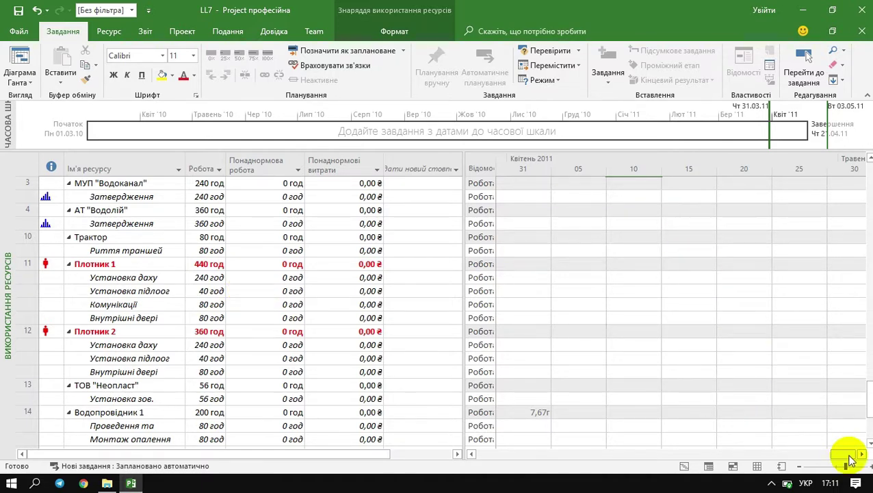
pyautogui.moveTo(849, 456); pyautogui.dragTo(763, 454)
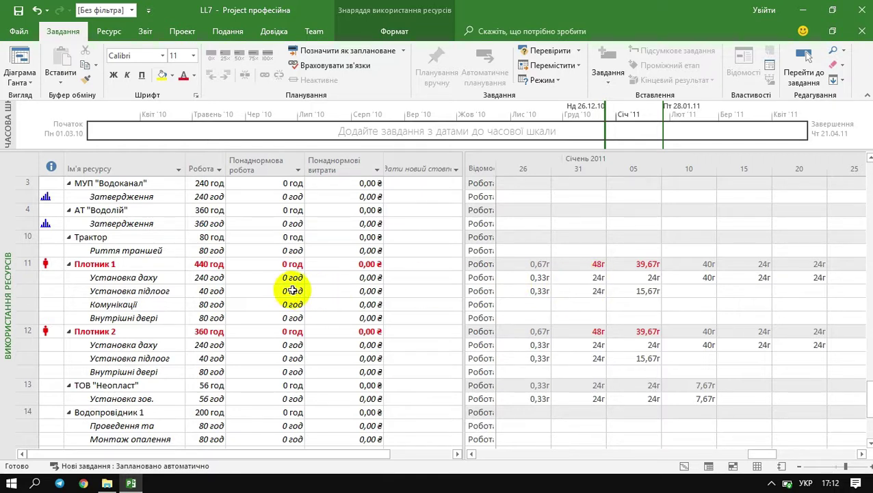
# Set the work of Плотник 1 on Установка даху to 10 hours in the period marked 31, just before January 2011
pyautogui.click(598, 278)
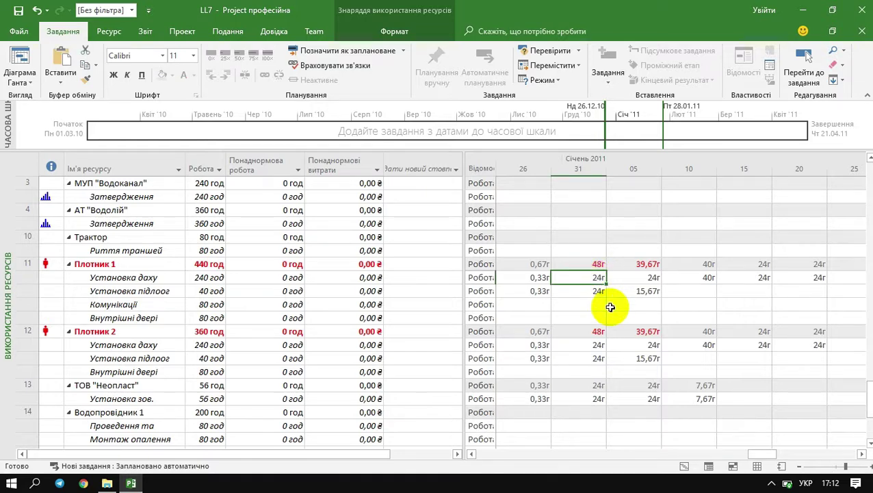
pyautogui.write('10')
pyautogui.press('Return')
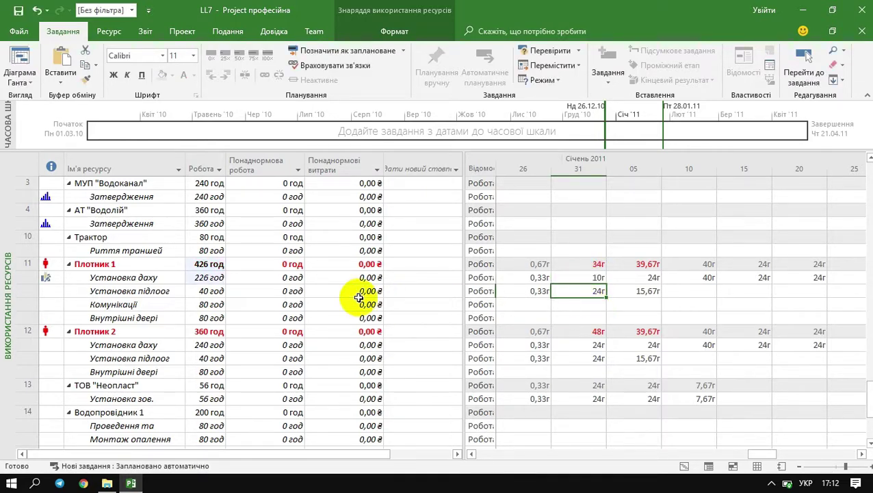
# Set the overtime work of Плотник 1 on Установка даху to 14 hours
pyautogui.click(293, 276)
pyautogui.write('14')
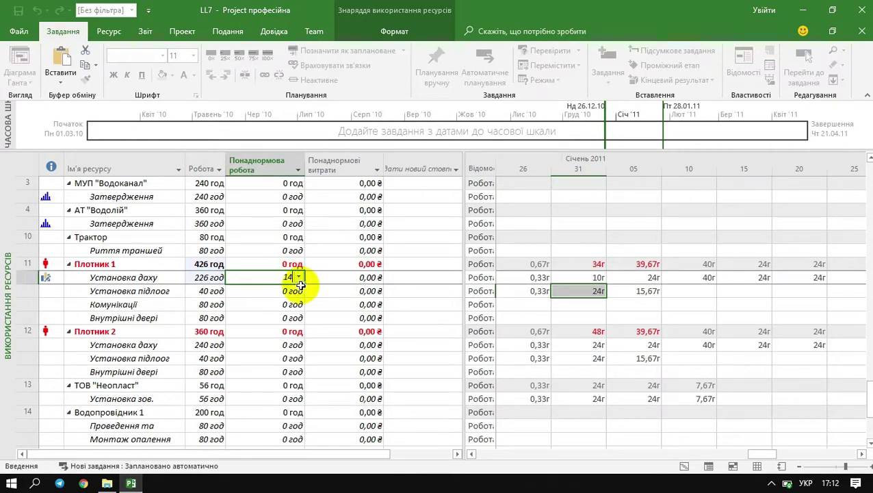
pyautogui.click(575, 289)
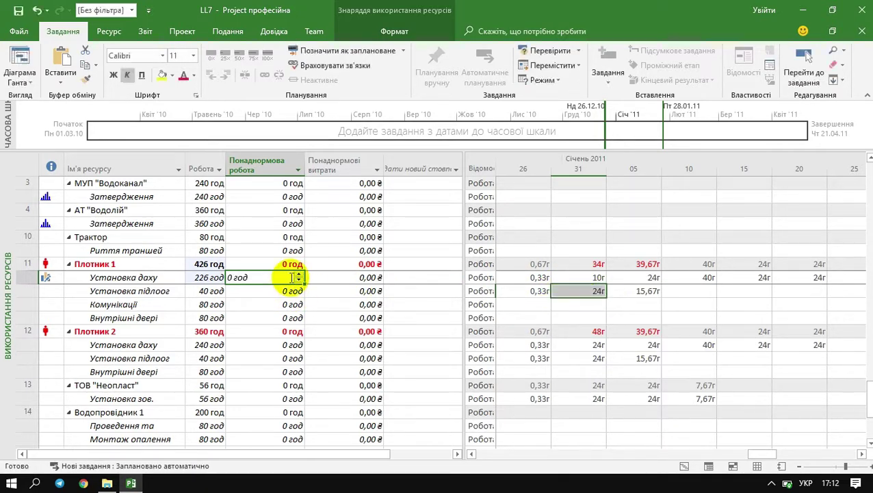
pyautogui.click(293, 277)
pyautogui.press('BackSpace')
pyautogui.press('BackSpace')
pyautogui.press('BackSpace')
pyautogui.press('BackSpace')
pyautogui.press('BackSpace')
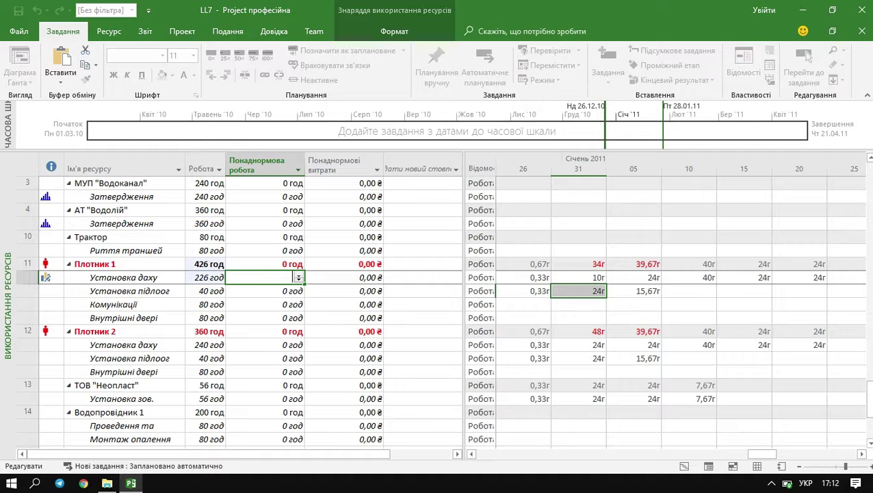
pyautogui.write('14')
pyautogui.press('Return')
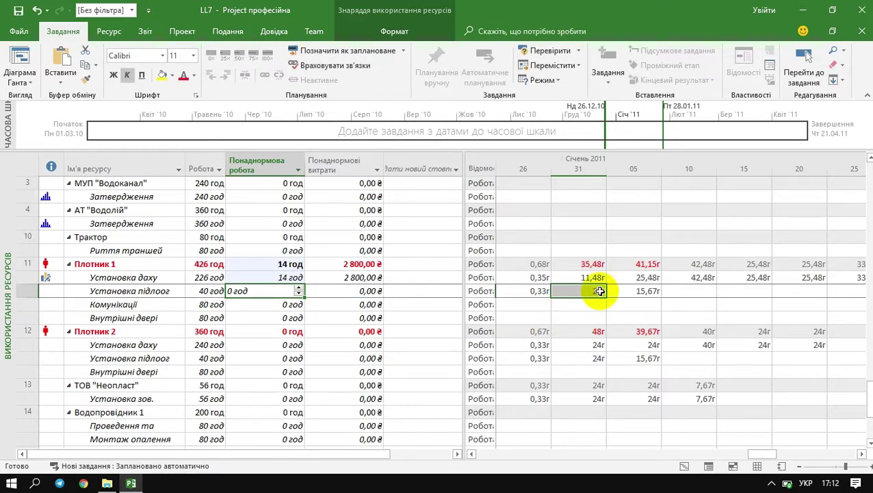
# Set the work of Плотник 1 on Установка підлоог to 10 hours in the period marked 31
pyautogui.click(599, 290)
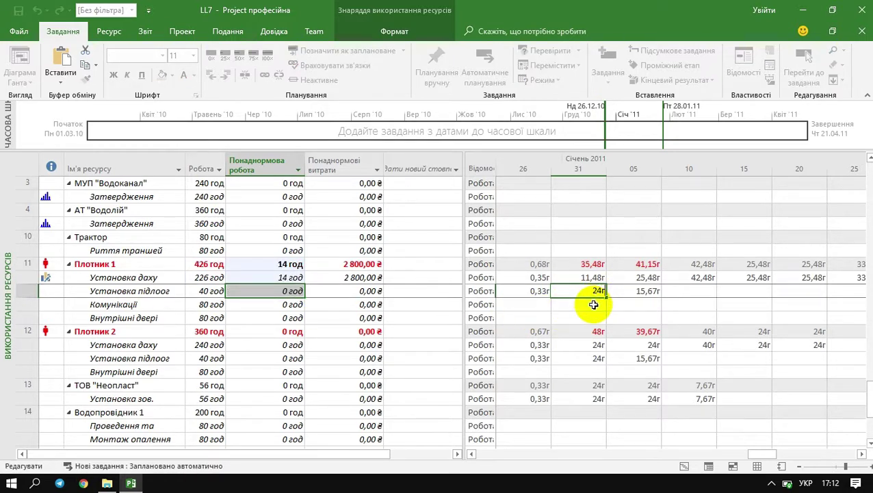
pyautogui.press('BackSpace')
pyautogui.press('BackSpace')
pyautogui.press('BackSpace')
pyautogui.write('10')
pyautogui.press('Return')
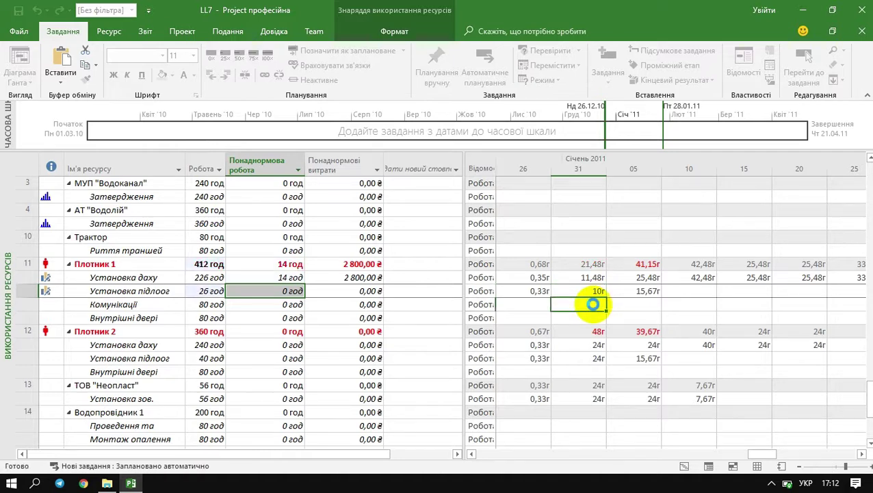
# Set the overtime work of Плотник 1 on Установка підлоог to 14 hours
pyautogui.click(280, 291)
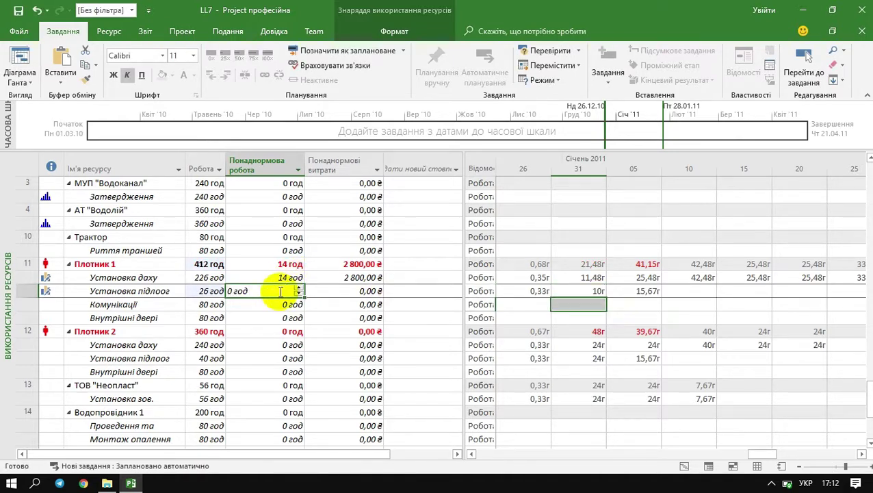
pyautogui.click(281, 290)
pyautogui.write('14')
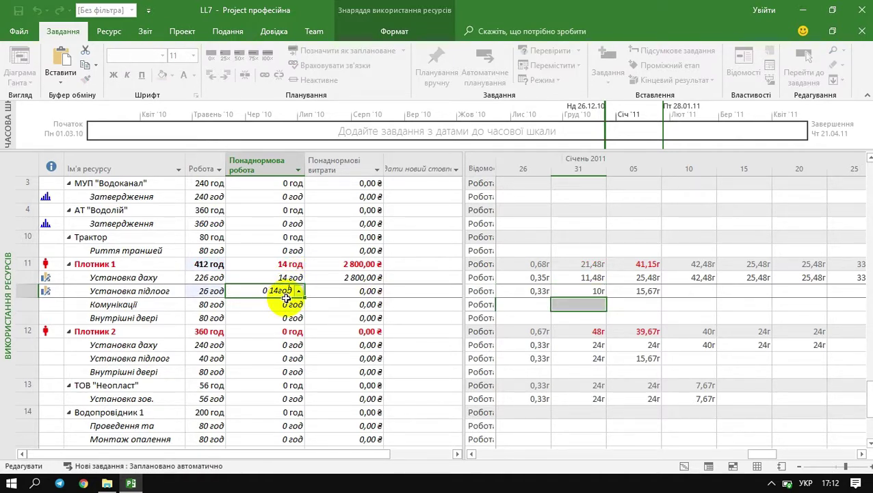
pyautogui.press('Delete')
pyautogui.press('Delete')
pyautogui.press('Delete')
pyautogui.press('Home')
pyautogui.press('Delete')
pyautogui.press('Delete')
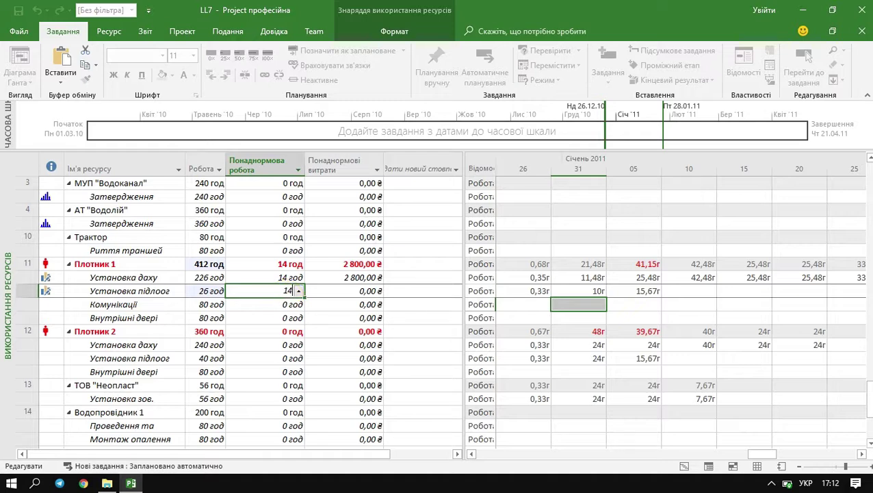
pyautogui.press('Return')
# For Плотник 1 on Установка даху, set the work in the January period marked 05 to 15 hours and the overtime work to 24 hours
pyautogui.click(295, 277)
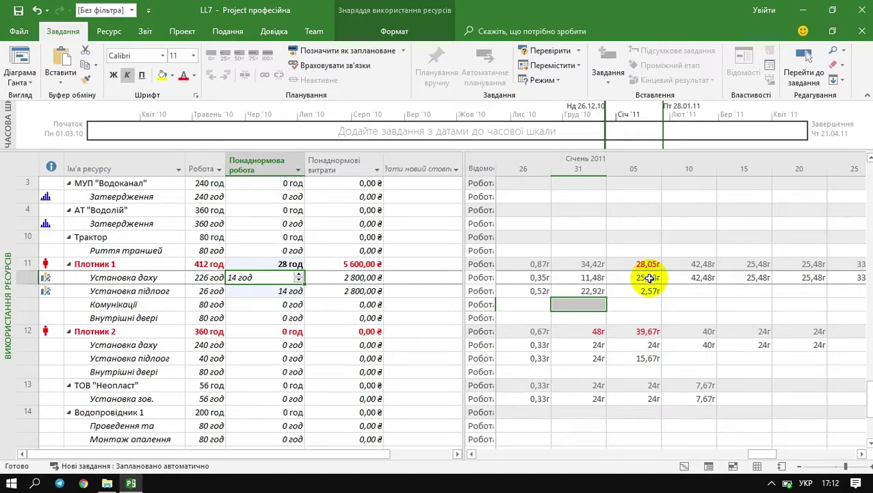
pyautogui.click(649, 278)
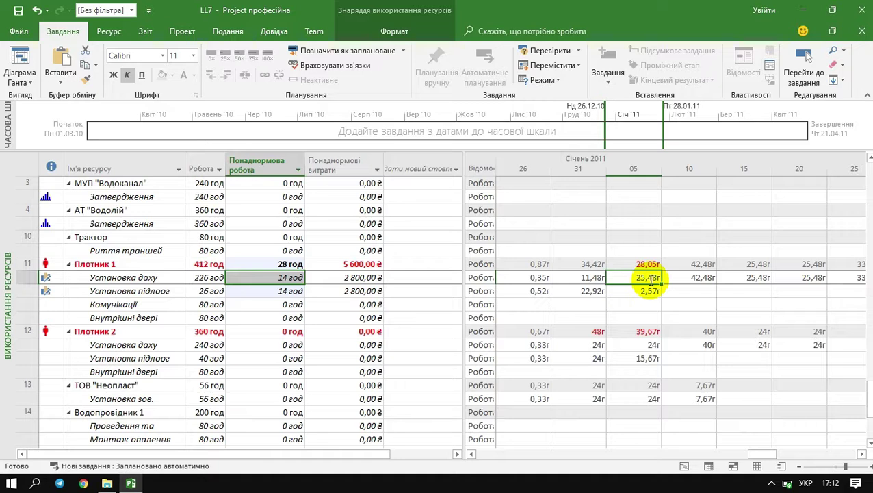
pyautogui.write('15')
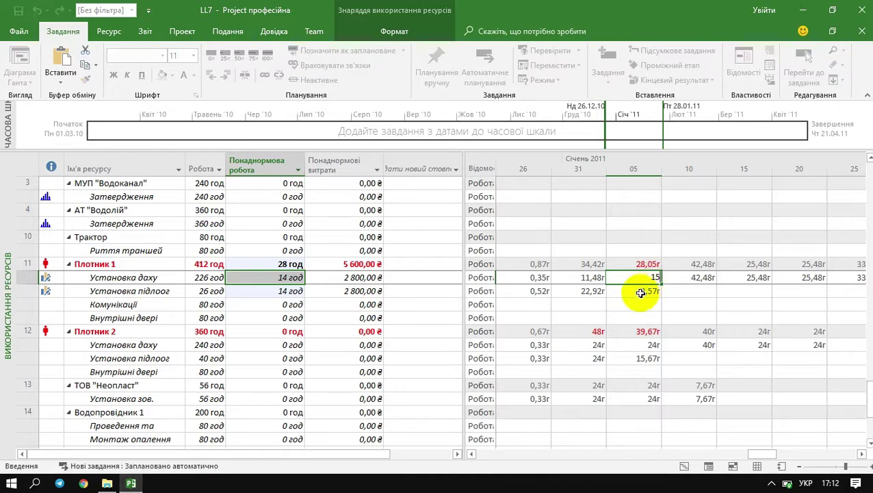
pyautogui.click(641, 292)
pyautogui.click(286, 277)
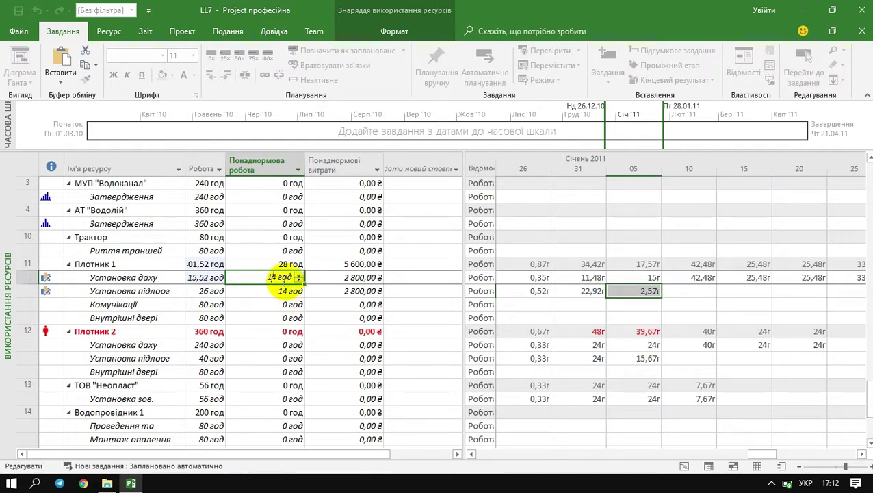
pyautogui.write('24')
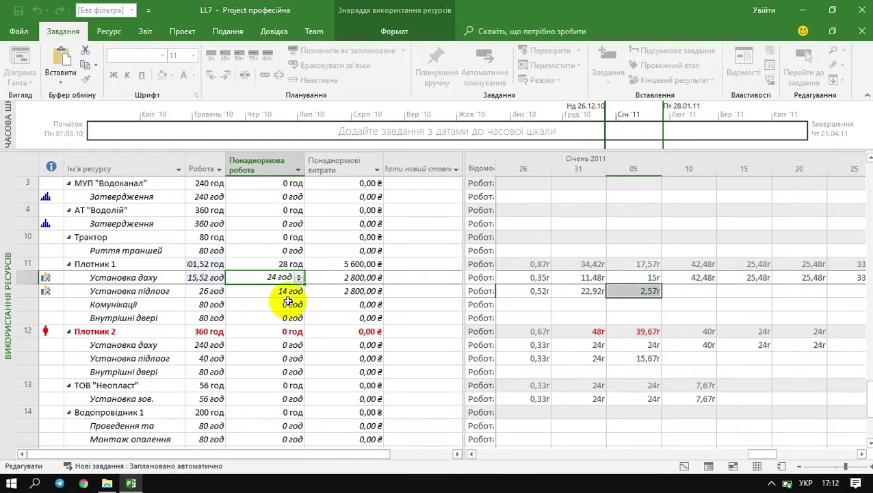
pyautogui.click(288, 292)
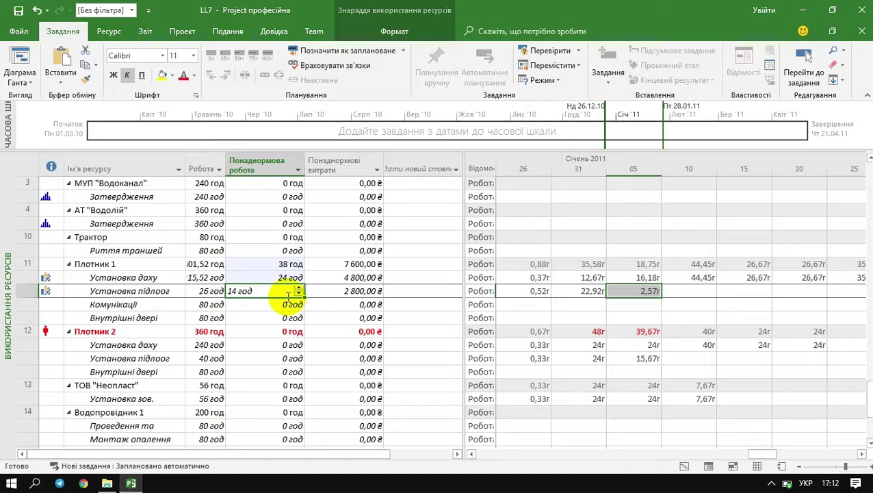
# In the period marked 31, set the work of Плотник 2 to 10 hours on Установка даху and 12 hours on Установка підлоог
pyautogui.click(594, 345)
pyautogui.doubleClick(601, 342)
pyautogui.click(638, 140)
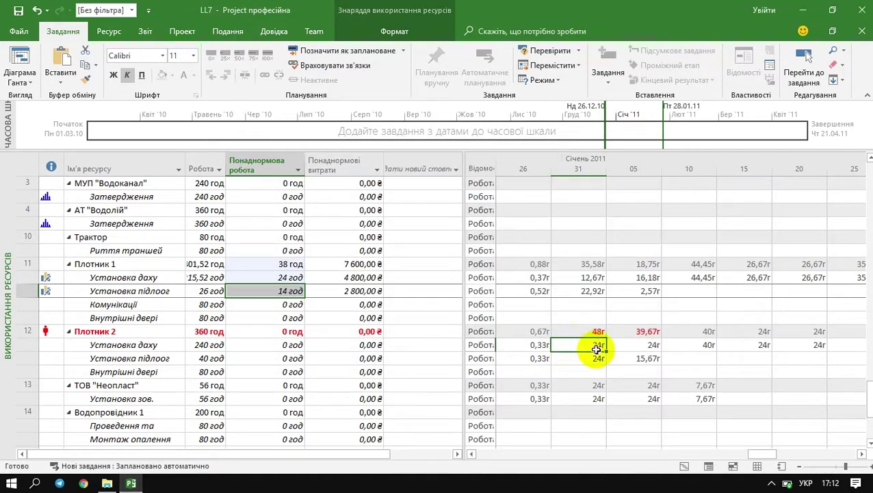
pyautogui.write('10')
pyautogui.press('Return')
pyautogui.write('12')
pyautogui.press('Return')
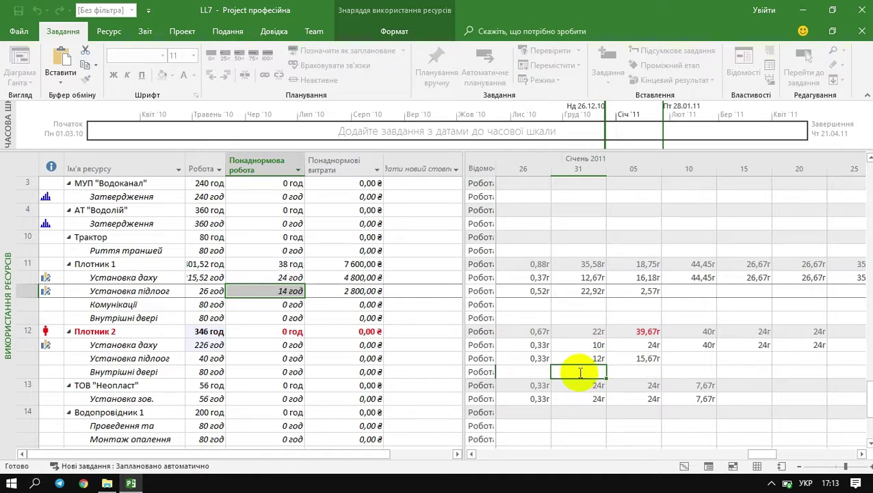
# Set the overtime work of Плотник 2 to 14 hours on Установка даху and 12 hours on Установка підлоог
pyautogui.click(255, 345)
pyautogui.write('14')
pyautogui.press('Return')
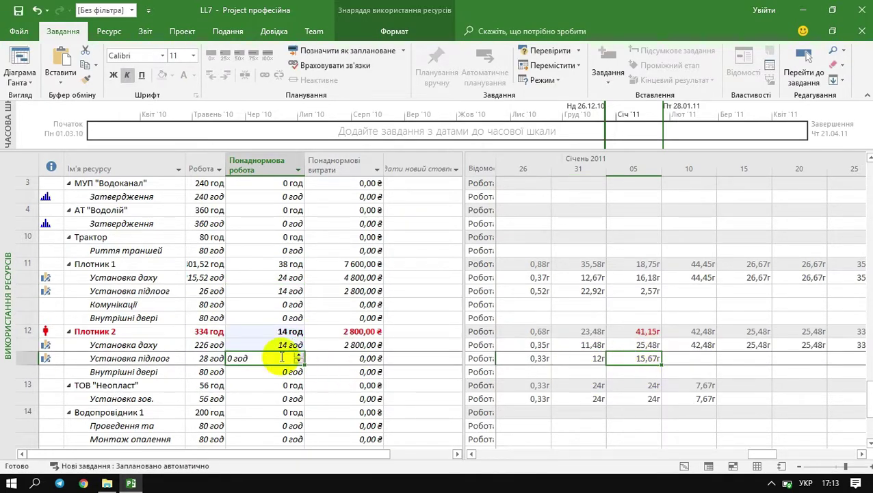
pyautogui.write('12')
pyautogui.press('Return')
# Set the work of Плотник 2 on Установка даху to 15 hours in the January period marked 05
pyautogui.click(648, 345)
pyautogui.write('1')
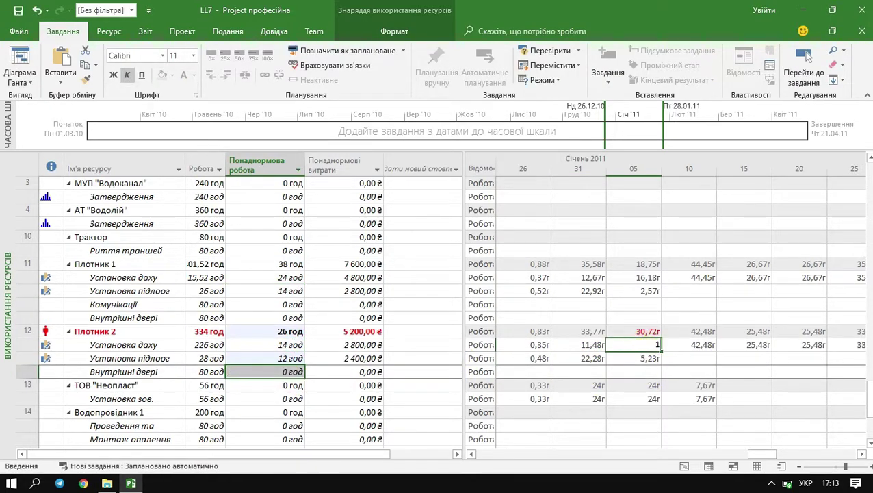
pyautogui.write('5')
pyautogui.press('Return')
# Reduce the work of Плотник 2 on Установка даху to 13 hours in the January period marked 05
pyautogui.click(653, 346)
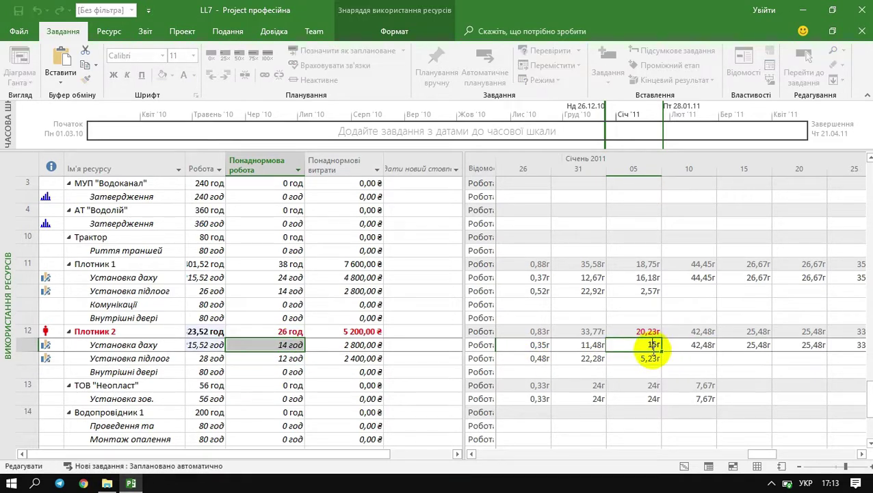
pyautogui.write('13')
pyautogui.press('Return')
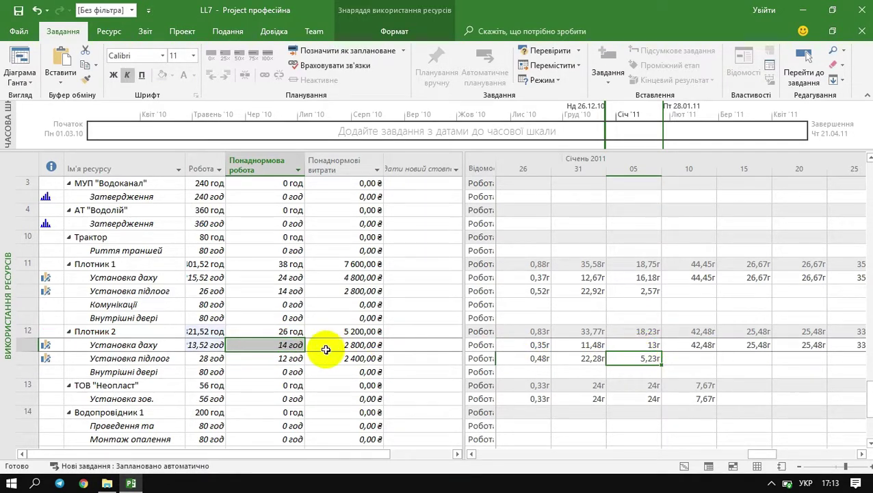
# Set the overtime work of Плотник 2 on Установка даху to 26 hours
pyautogui.click(250, 347)
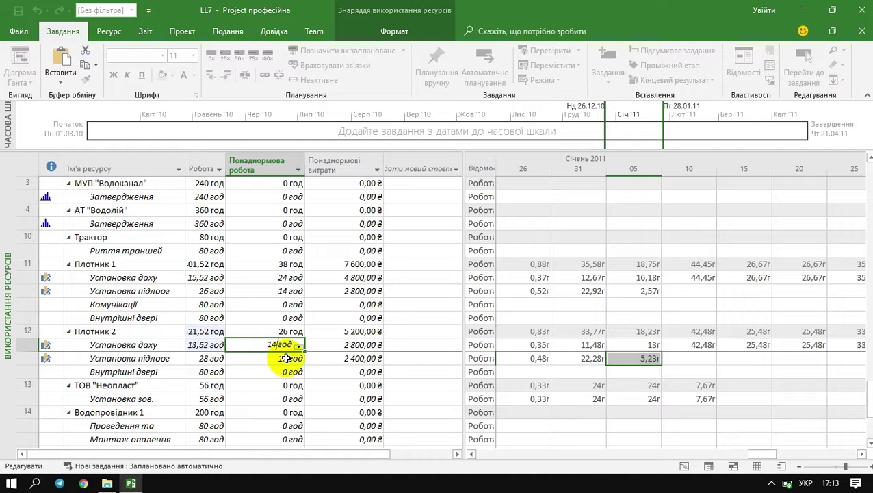
pyautogui.press('BackSpace')
pyautogui.press('BackSpace')
pyautogui.write('26')
pyautogui.click(253, 371)
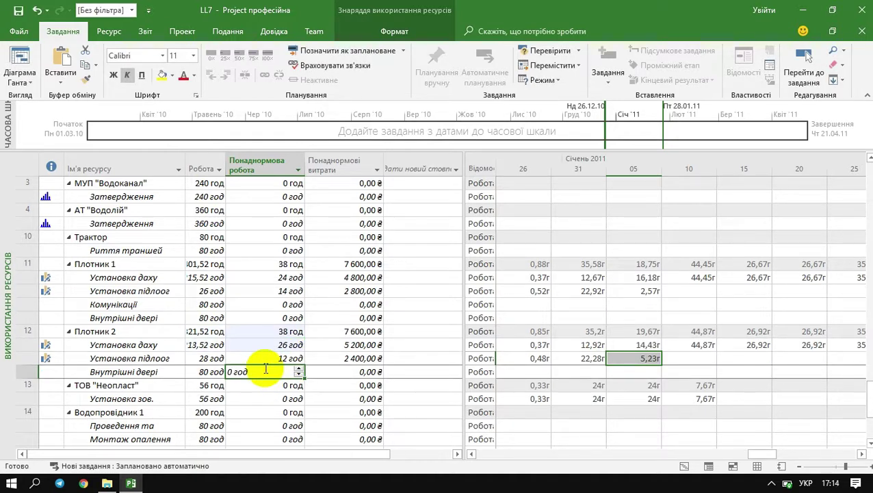